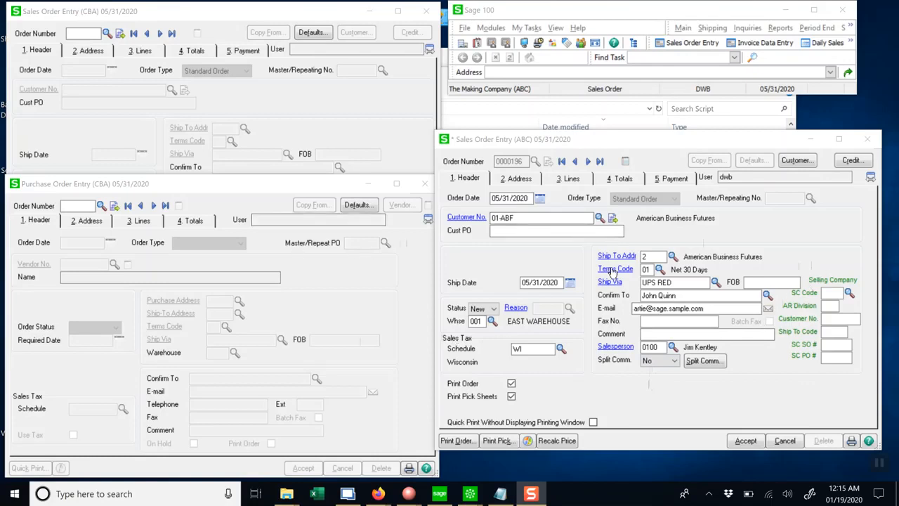
{"action": "left_click", "coordinate": [676, 143]}
{"action": "left_click_drag", "start_coordinate": [675, 143], "coordinate": [681, 140]}
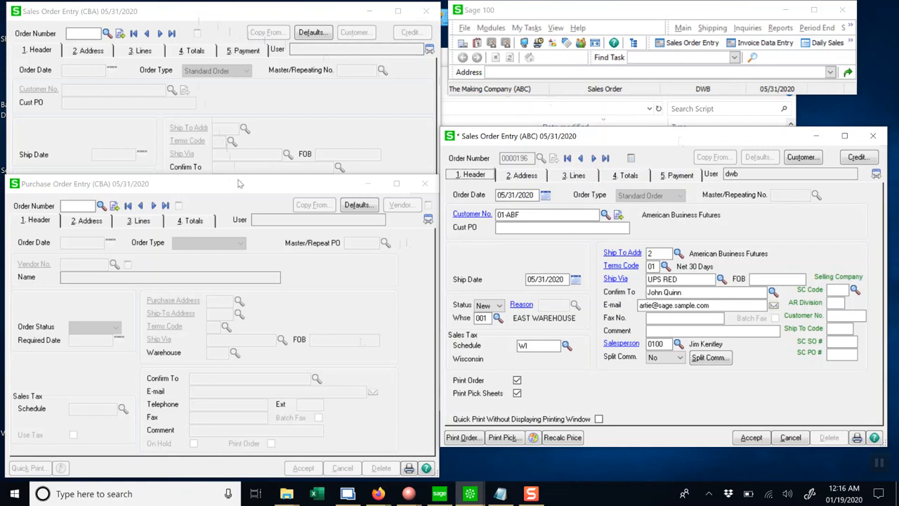
{"action": "left_click", "coordinate": [215, 187]}
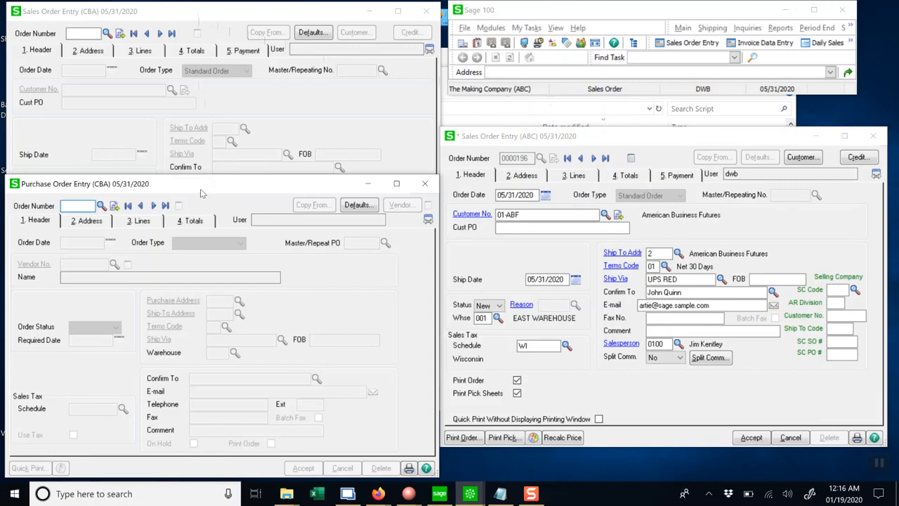
Set the ABC sales order's selling company code to CBA from the selling companies lookup.
{"action": "left_click", "coordinate": [854, 290]}
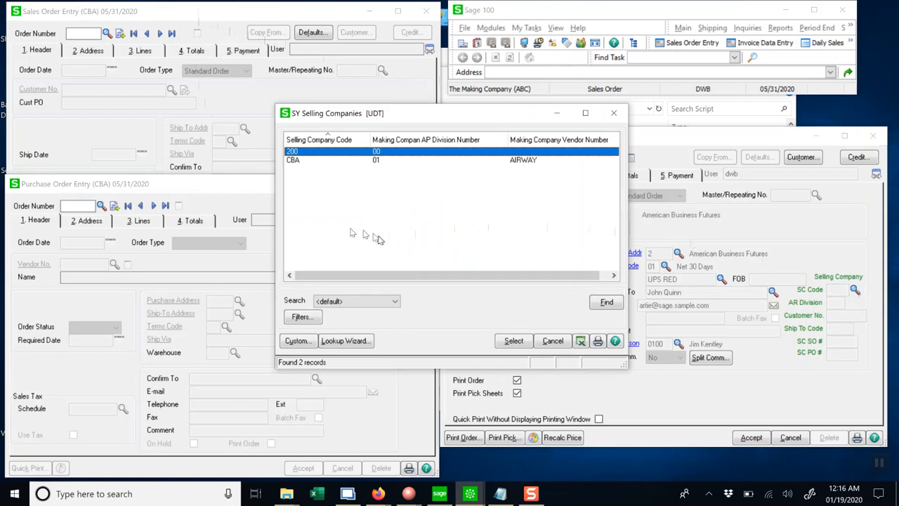
{"action": "left_click", "coordinate": [295, 161]}
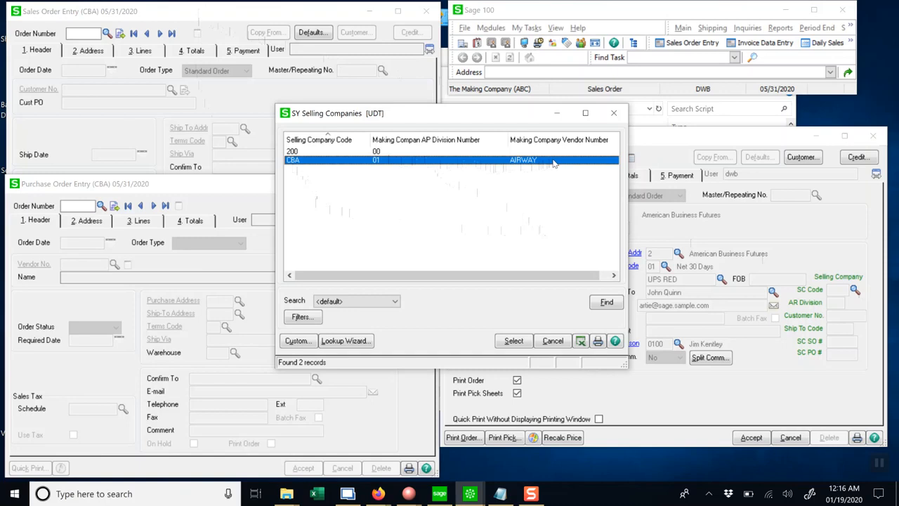
{"action": "left_click", "coordinate": [514, 341]}
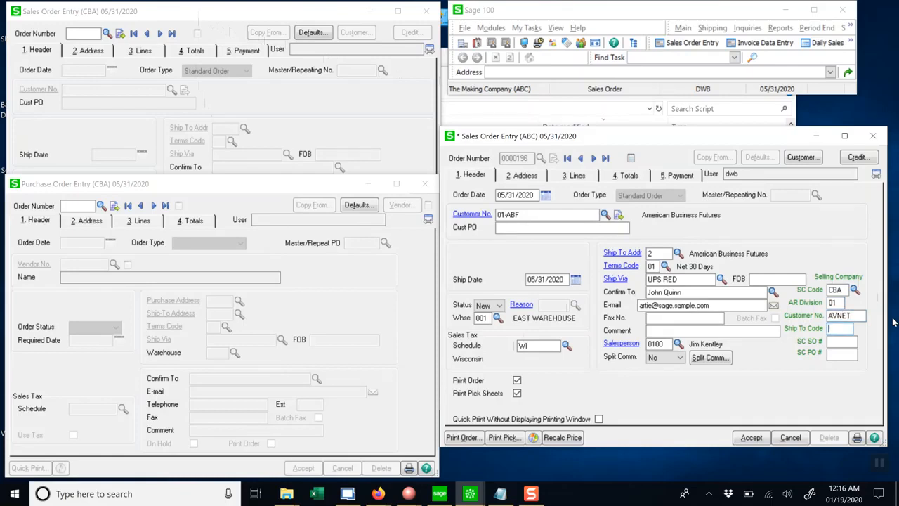
Review the sales order lines, return to the header, and accept the sales order.
{"action": "left_click", "coordinate": [566, 179]}
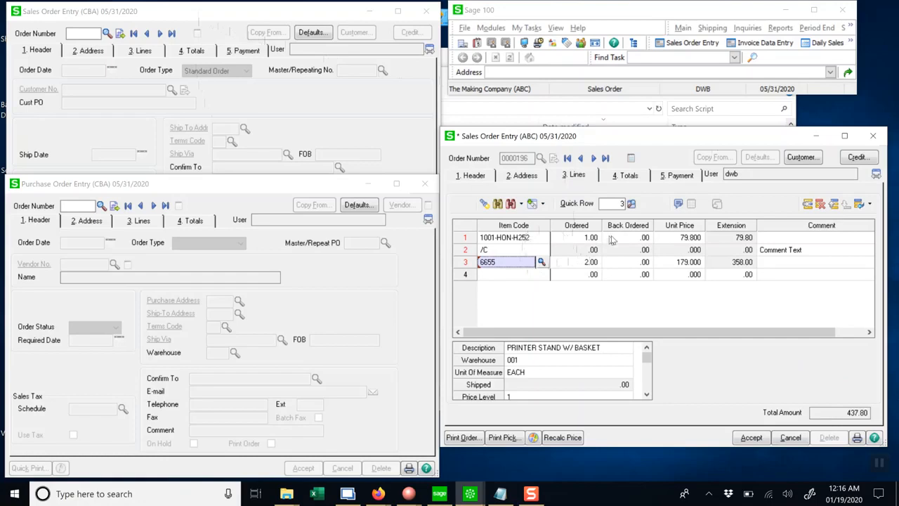
{"action": "left_click", "coordinate": [476, 176]}
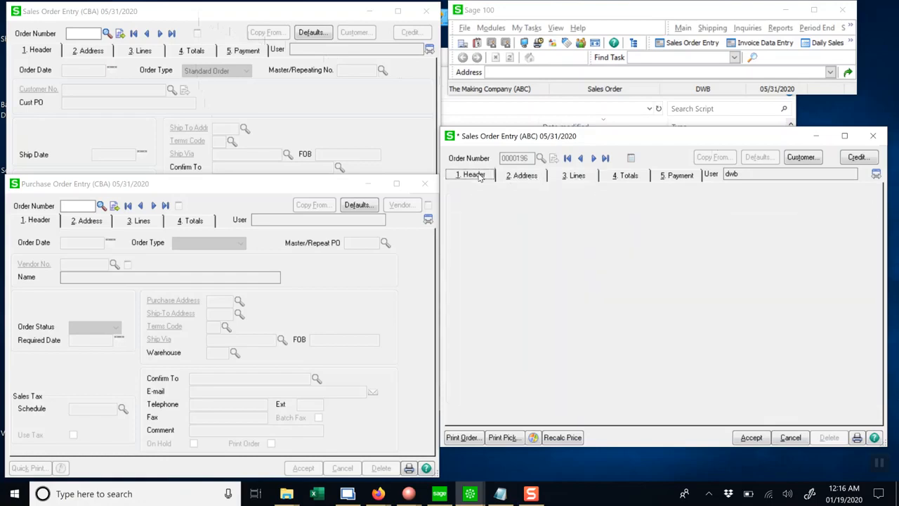
{"action": "left_click", "coordinate": [752, 438]}
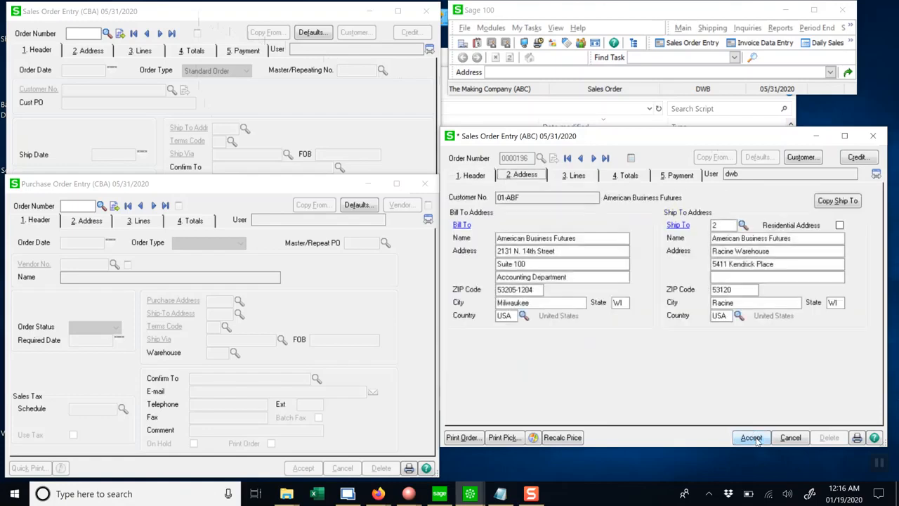
{"action": "left_click", "coordinate": [752, 437]}
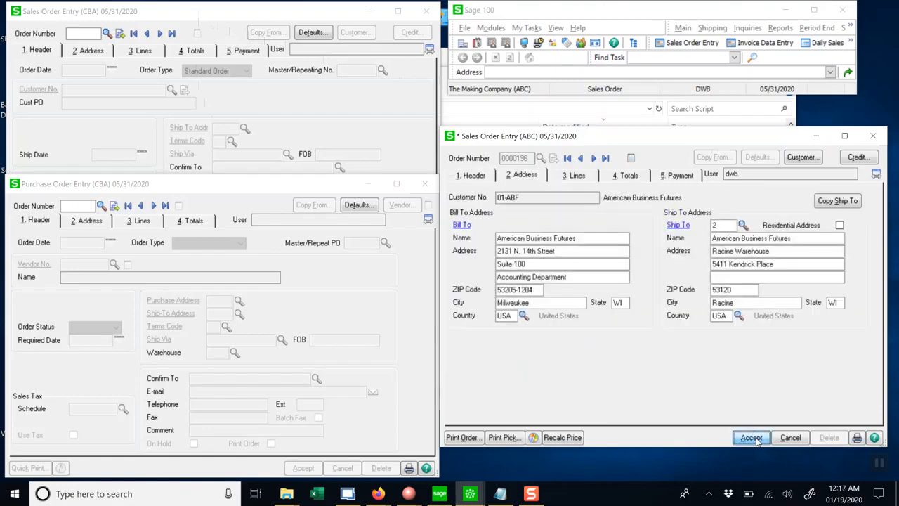
{"action": "left_click", "coordinate": [752, 437]}
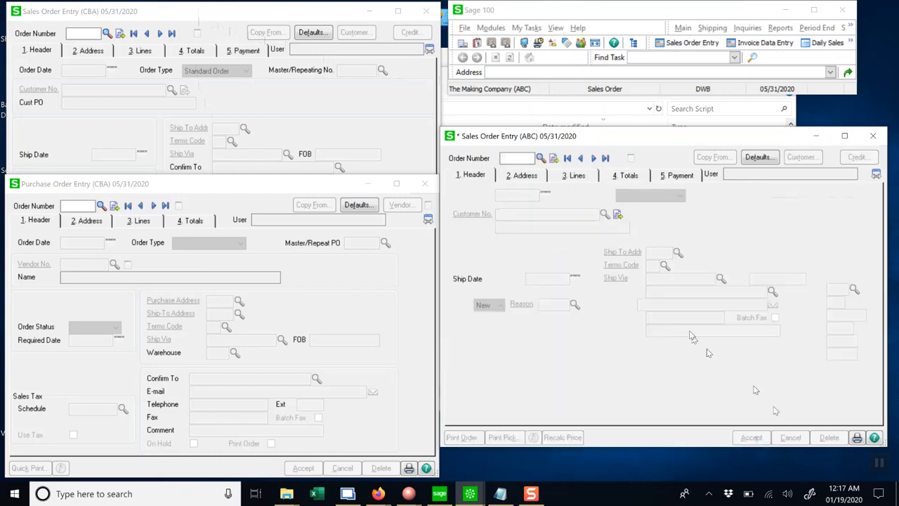
Recall the most recent order in both the ABC and the CBA sales order windows.
{"action": "left_click", "coordinate": [605, 159]}
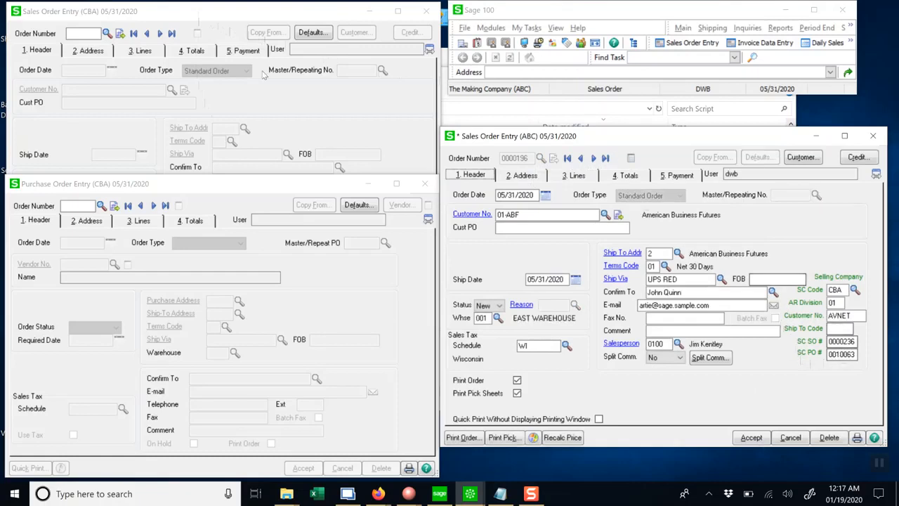
{"action": "left_click", "coordinate": [186, 17]}
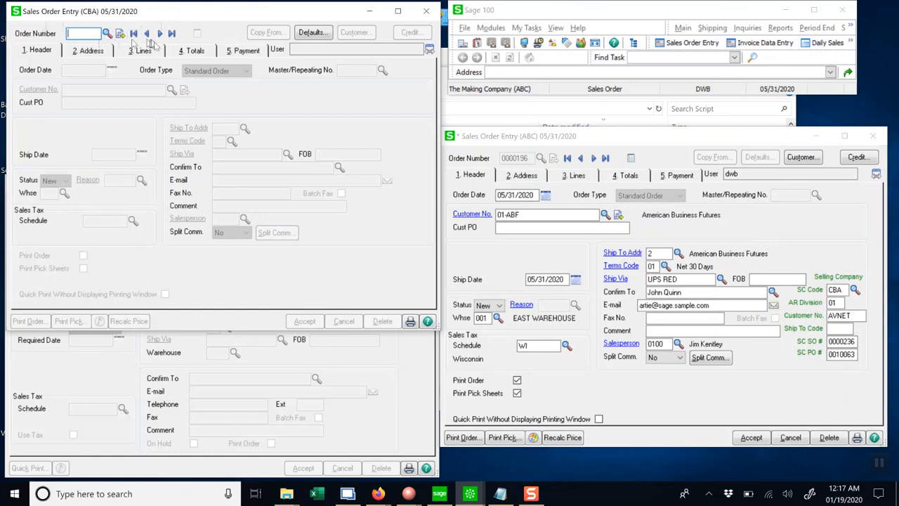
{"action": "left_click", "coordinate": [170, 33]}
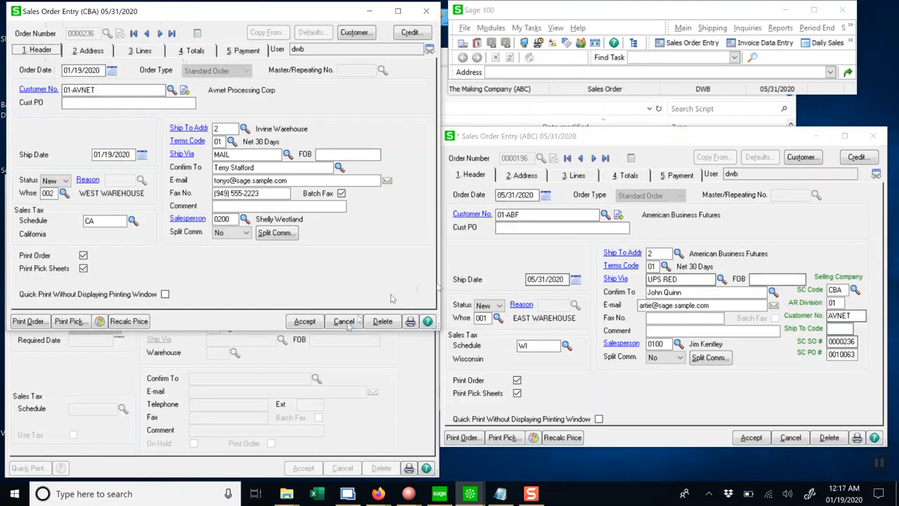
Recall the most recent CBA purchase order and view its lines.
{"action": "left_click", "coordinate": [371, 372]}
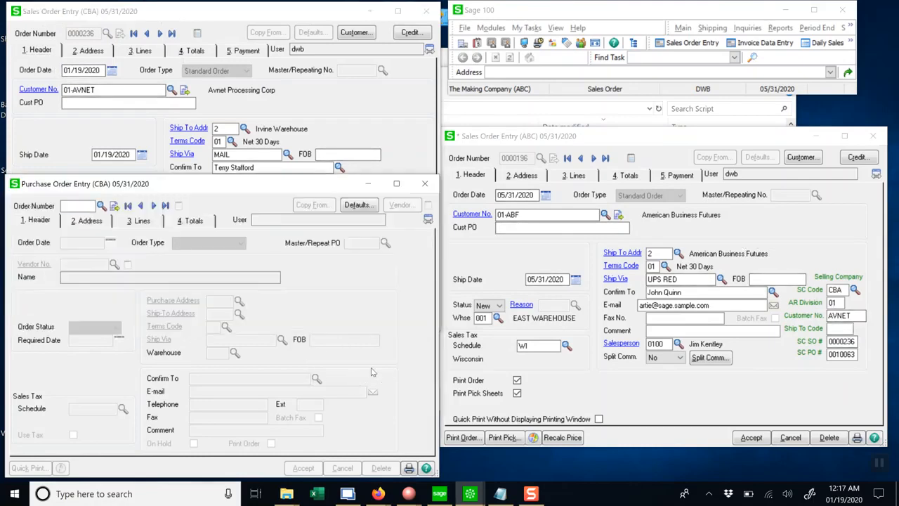
{"action": "left_click", "coordinate": [166, 205]}
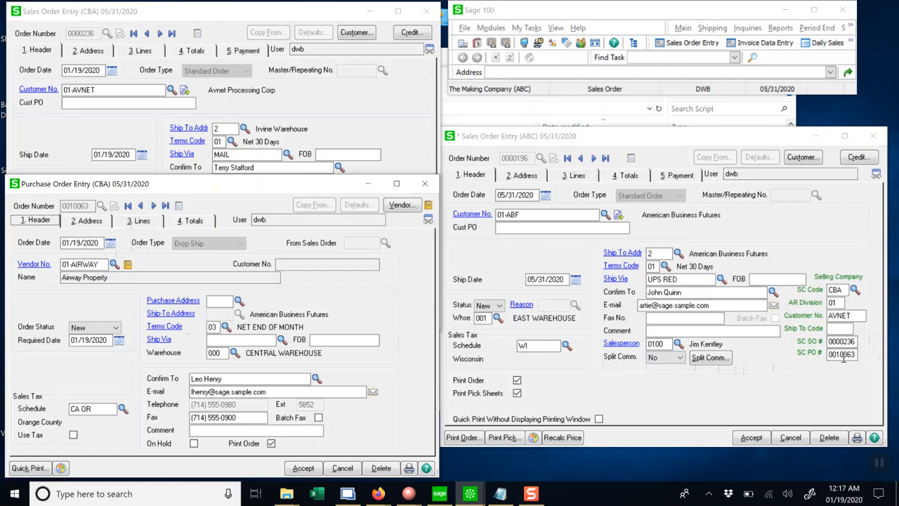
{"action": "left_click", "coordinate": [139, 220]}
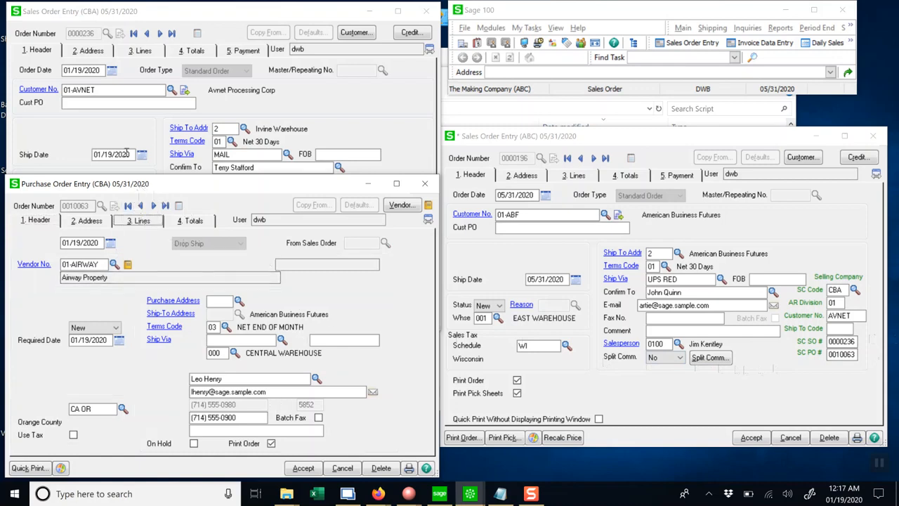
View the CBA sales order lines, then close both the CBA sales order and purchase order without saving.
{"action": "left_click", "coordinate": [142, 51]}
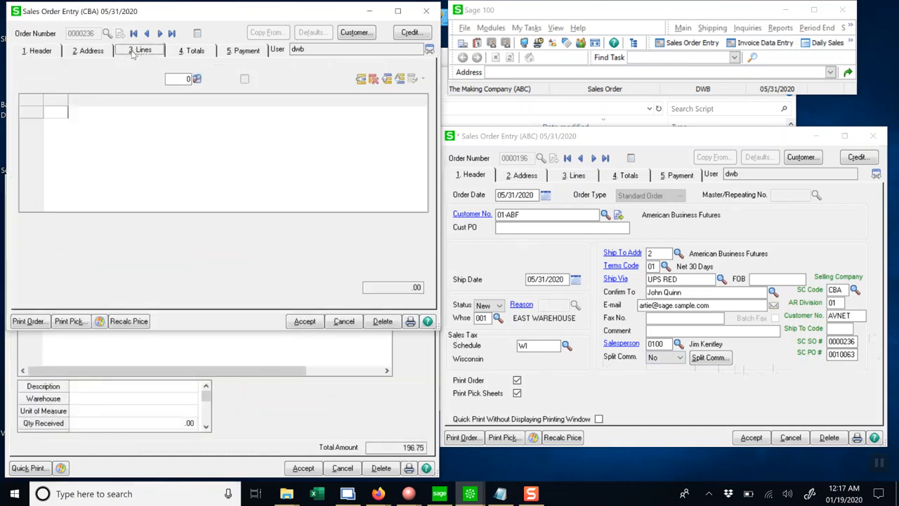
{"action": "left_click", "coordinate": [350, 323]}
{"action": "left_click", "coordinate": [345, 468]}
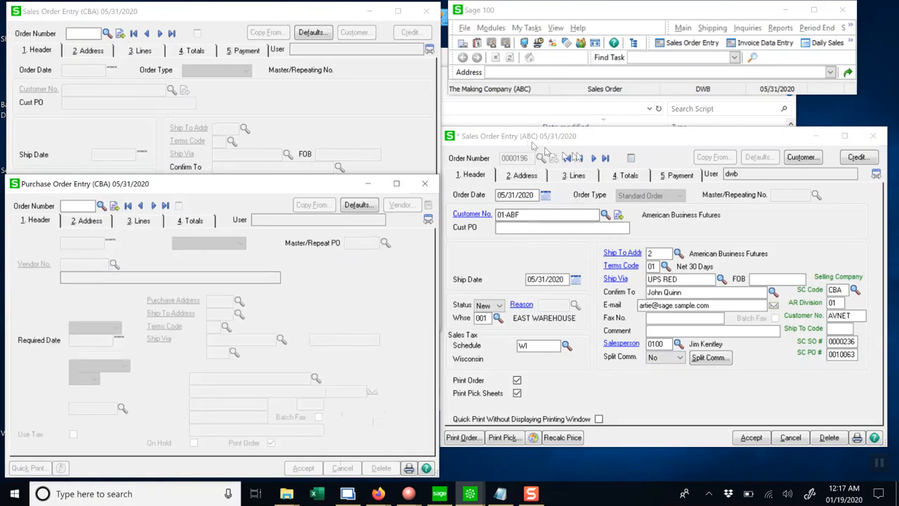
Change the ABC order's ship-to address line to New Address and its city to Soquel, then accept the order.
{"action": "left_click", "coordinate": [527, 176]}
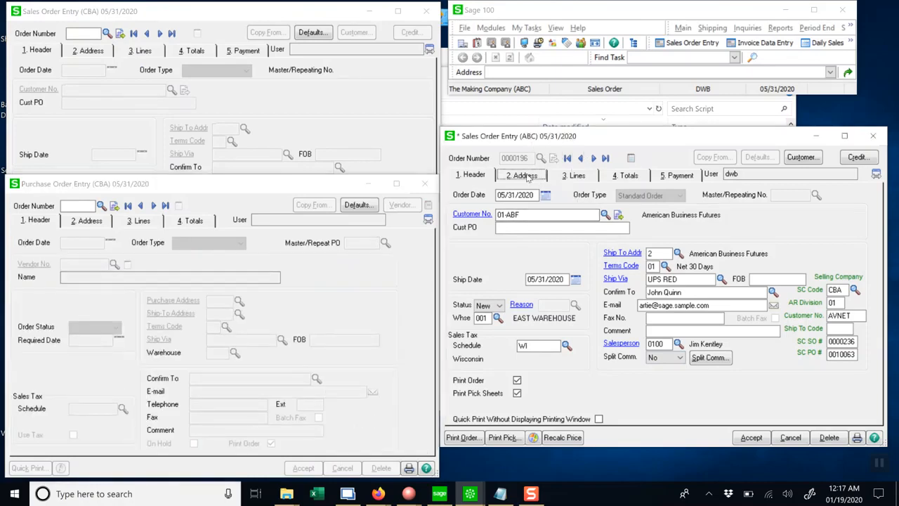
{"action": "left_click", "coordinate": [742, 251]}
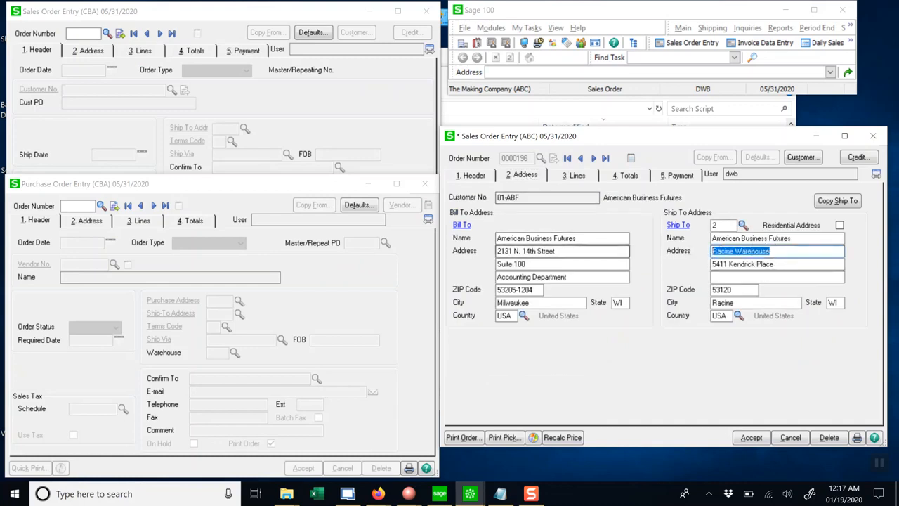
{"action": "type", "text": "New Address"}
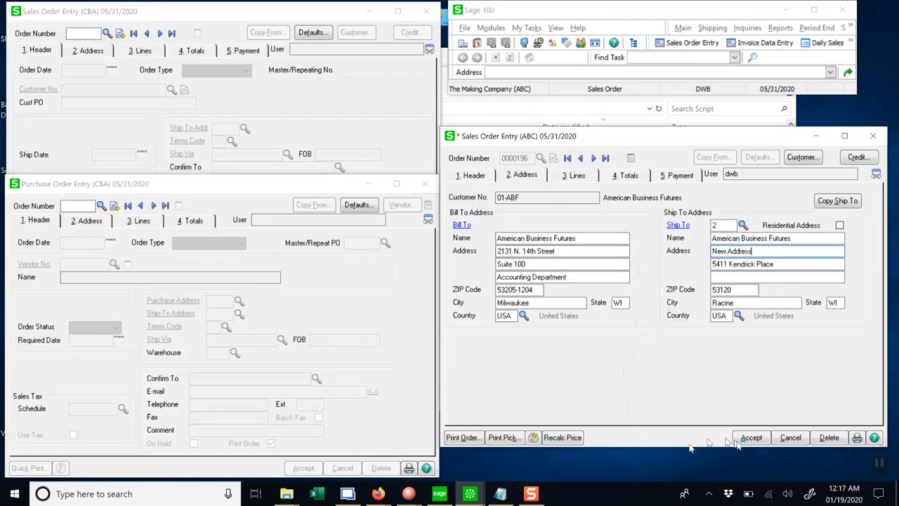
{"action": "double_click", "coordinate": [742, 302]}
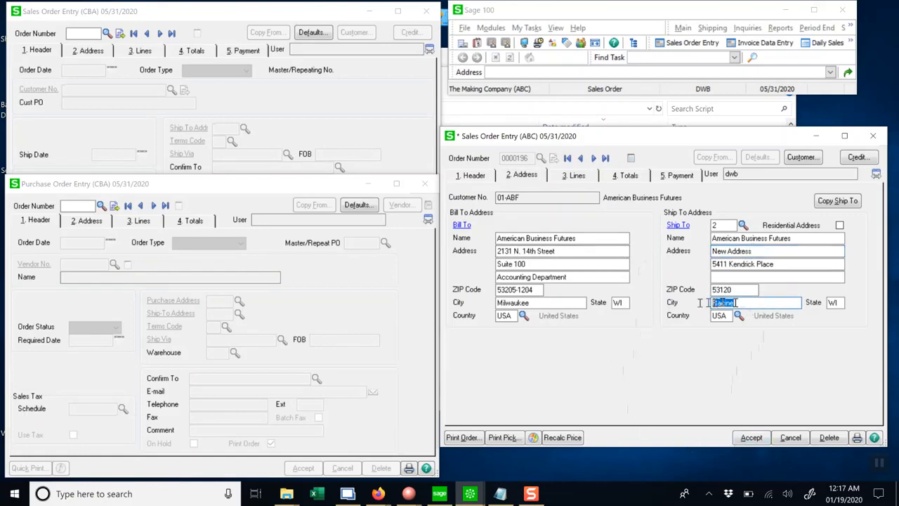
{"action": "type", "text": "Soquel"}
{"action": "left_click", "coordinate": [752, 438]}
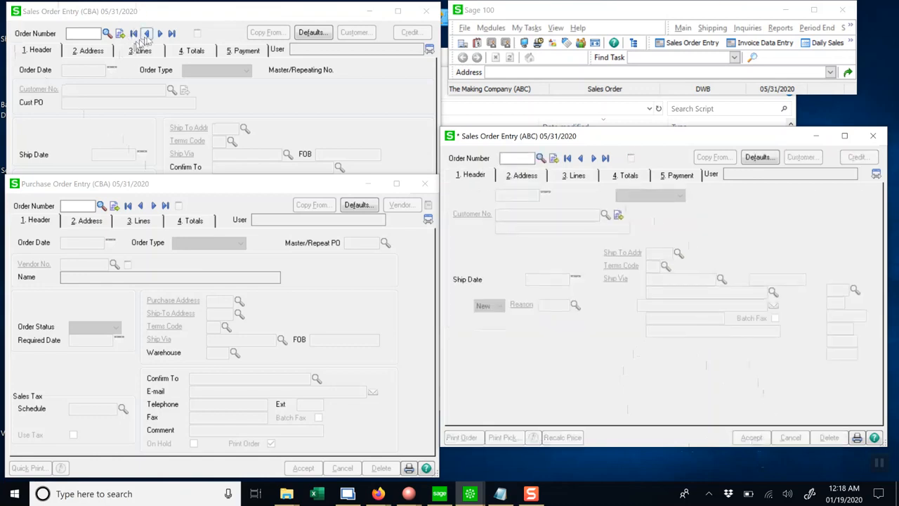
Recall the latest CBA sales order and check its ship-to address and city.
{"action": "left_click", "coordinate": [171, 34]}
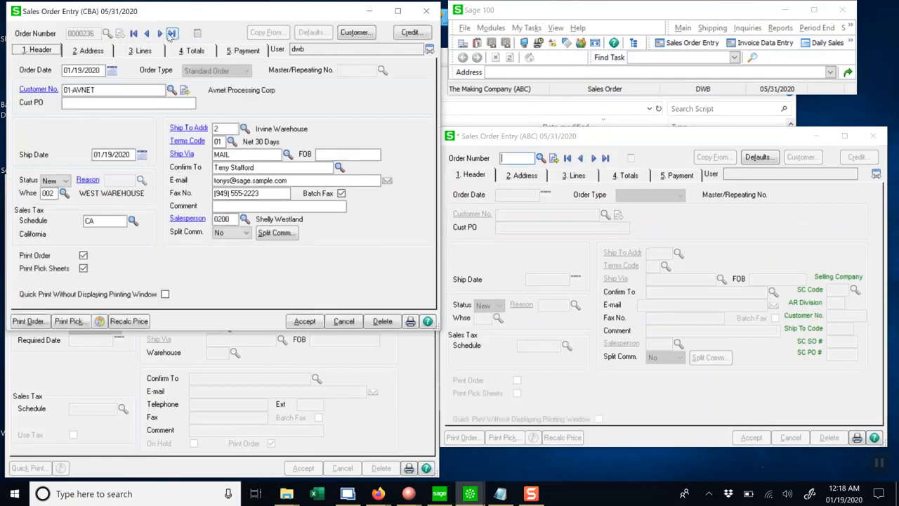
{"action": "left_click", "coordinate": [93, 51]}
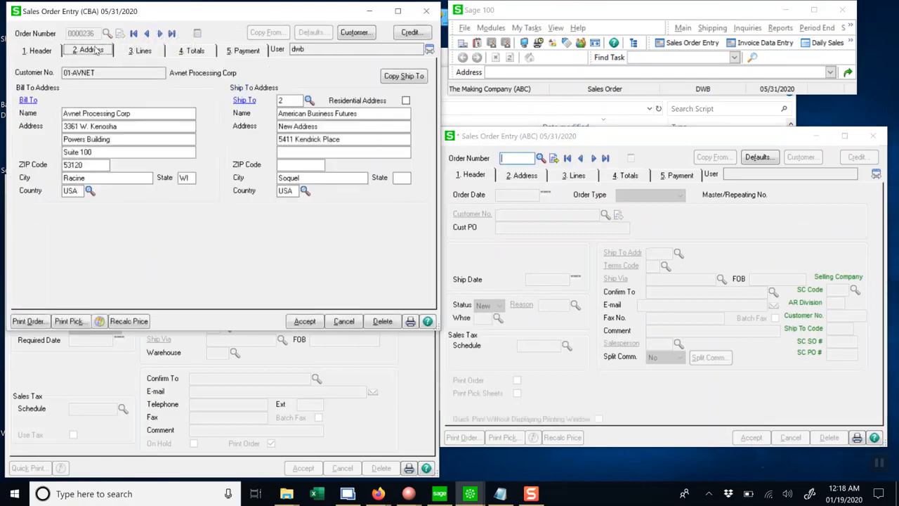
{"action": "left_click_drag", "start_coordinate": [315, 127], "coordinate": [308, 127]}
{"action": "key", "text": "Tab"}
{"action": "key", "text": "Tab"}
{"action": "key", "text": "Tab"}
{"action": "key", "text": "Tab"}
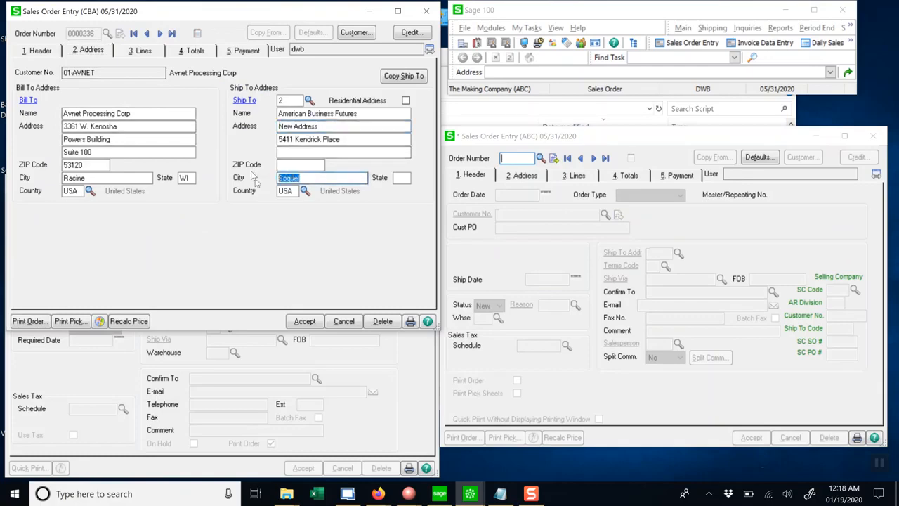
Recall the latest CBA purchase order, check its ship-to address, and close it without saving.
{"action": "left_click", "coordinate": [370, 345]}
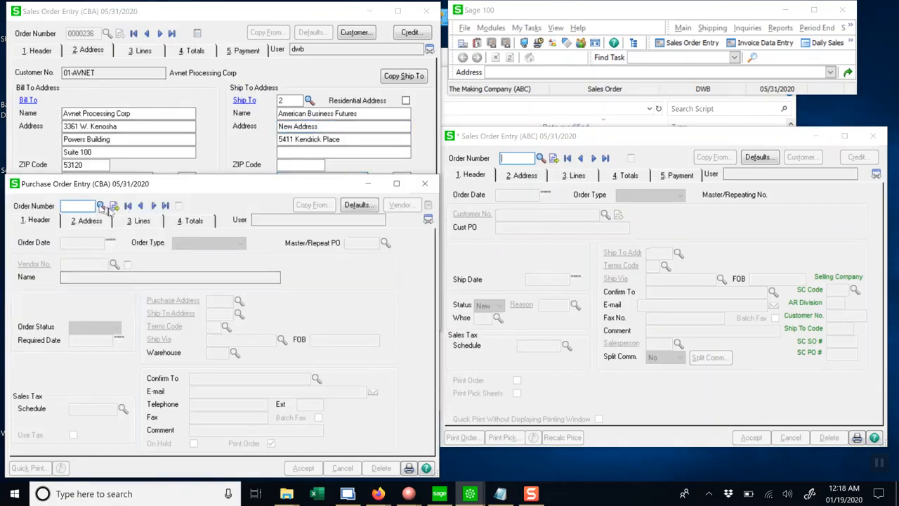
{"action": "left_click", "coordinate": [140, 205]}
{"action": "left_click", "coordinate": [90, 221]}
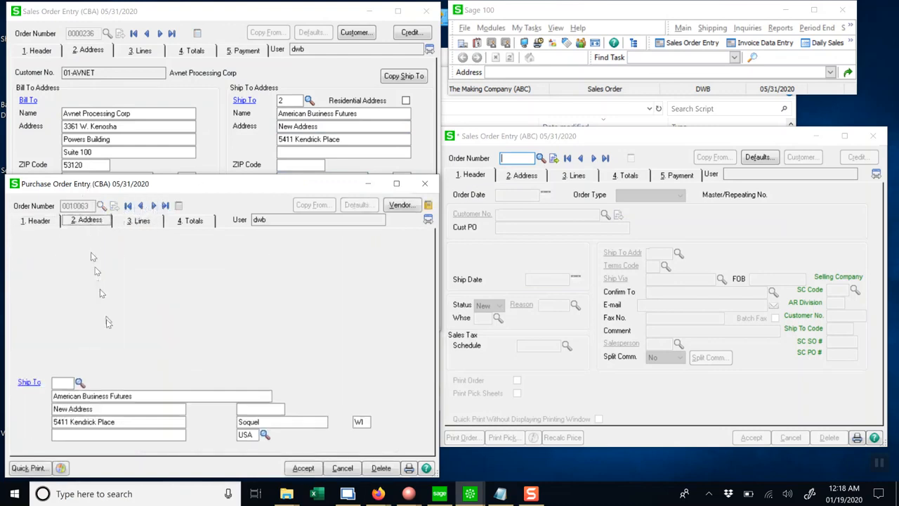
{"action": "left_click_drag", "start_coordinate": [134, 409], "coordinate": [34, 415]}
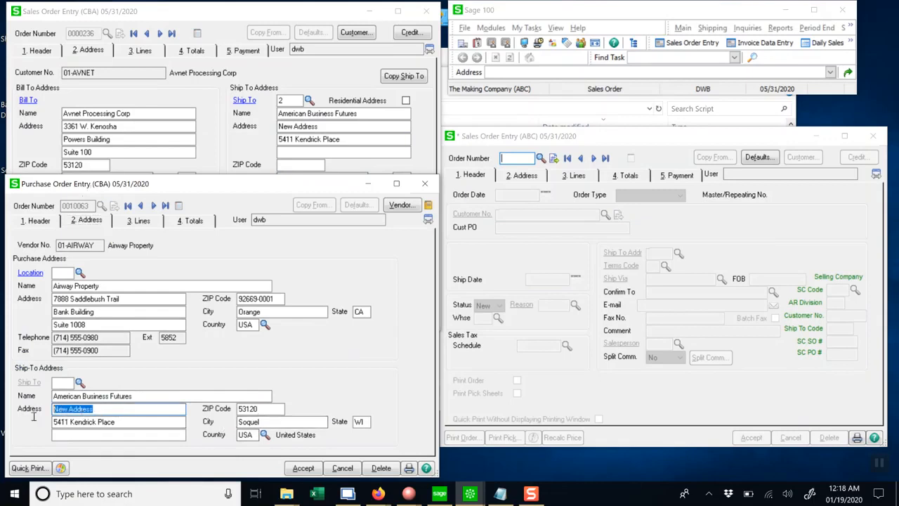
{"action": "left_click", "coordinate": [343, 468]}
Close the CBA sales order without saving.
{"action": "left_click", "coordinate": [211, 144]}
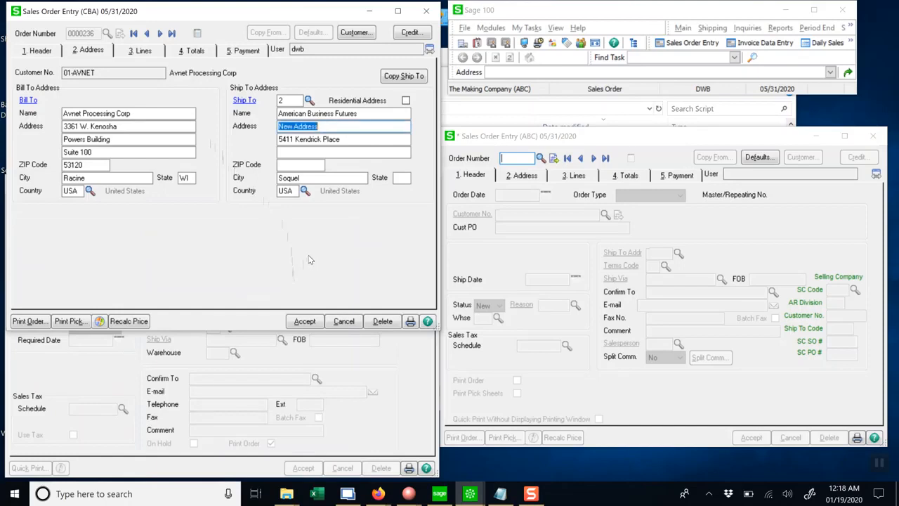
{"action": "left_click", "coordinate": [343, 321]}
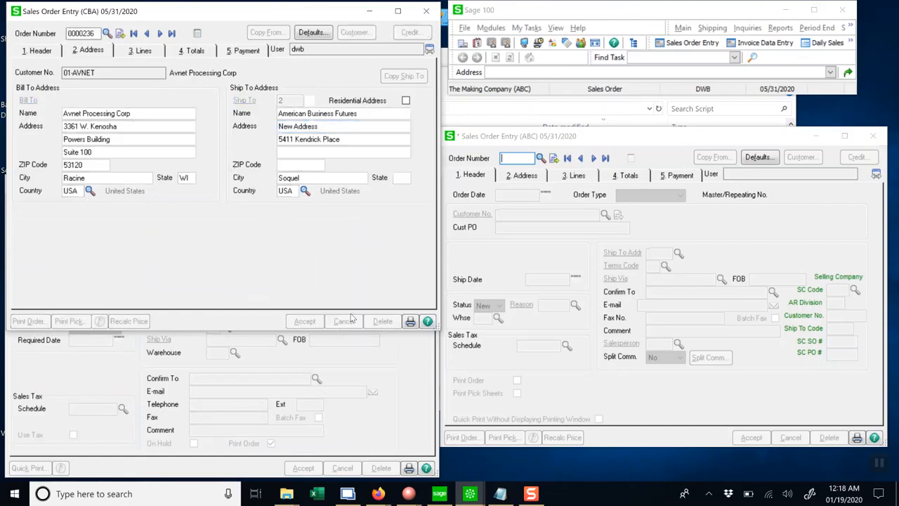
{"action": "left_click", "coordinate": [414, 380]}
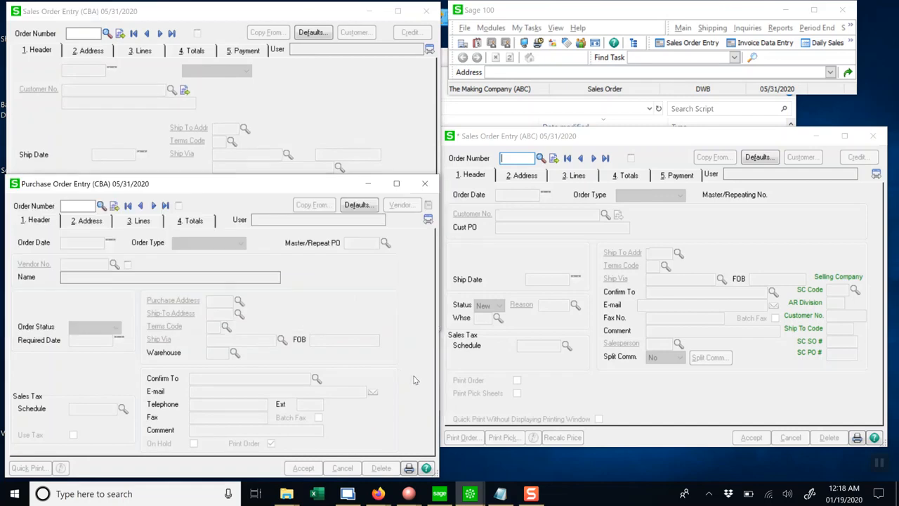
Recall the last ABC sales order and view its line items.
{"action": "left_click", "coordinate": [606, 158]}
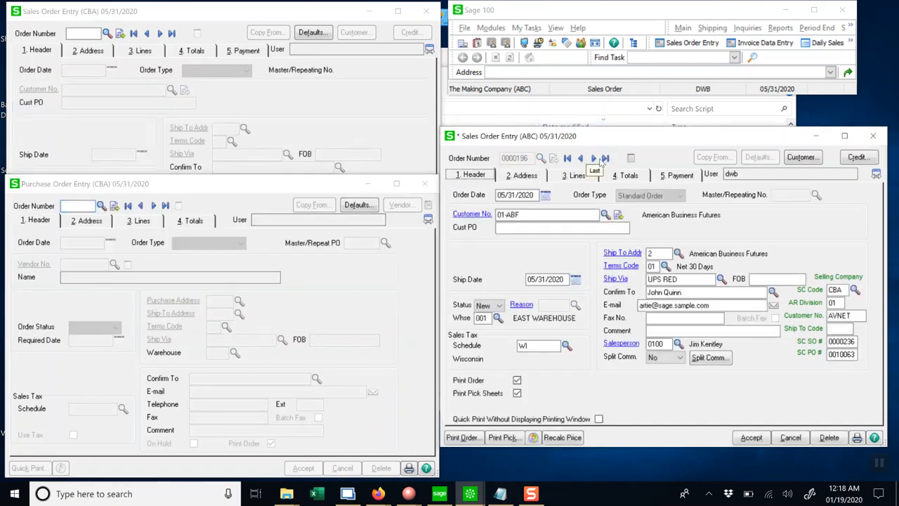
{"action": "left_click", "coordinate": [566, 175]}
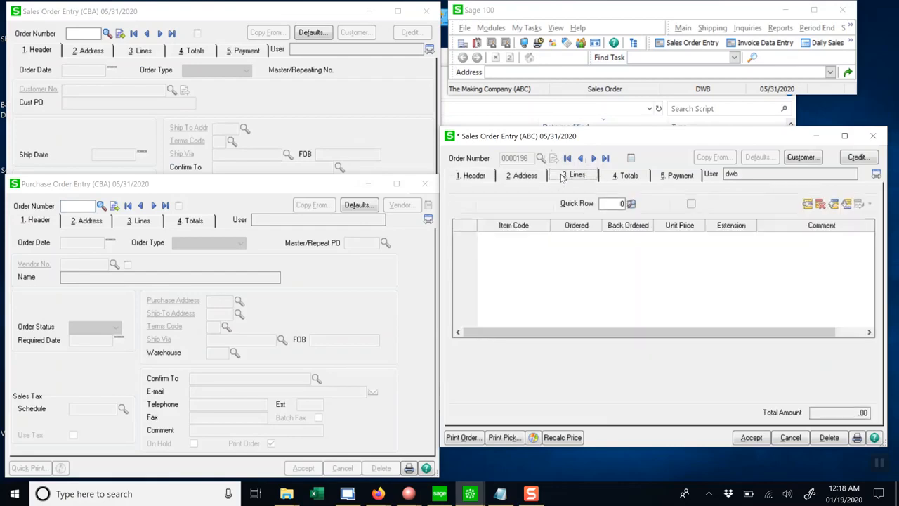
{"action": "left_click", "coordinate": [542, 264]}
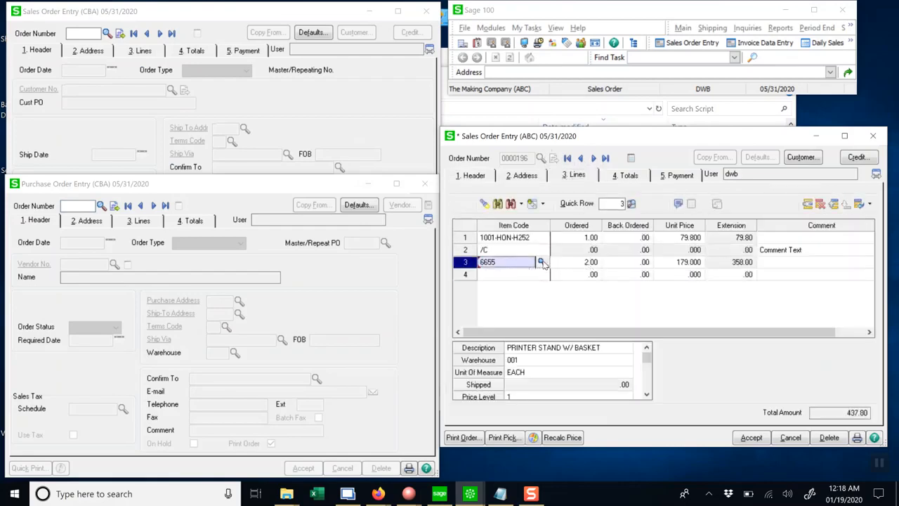
{"action": "left_click", "coordinate": [541, 263]}
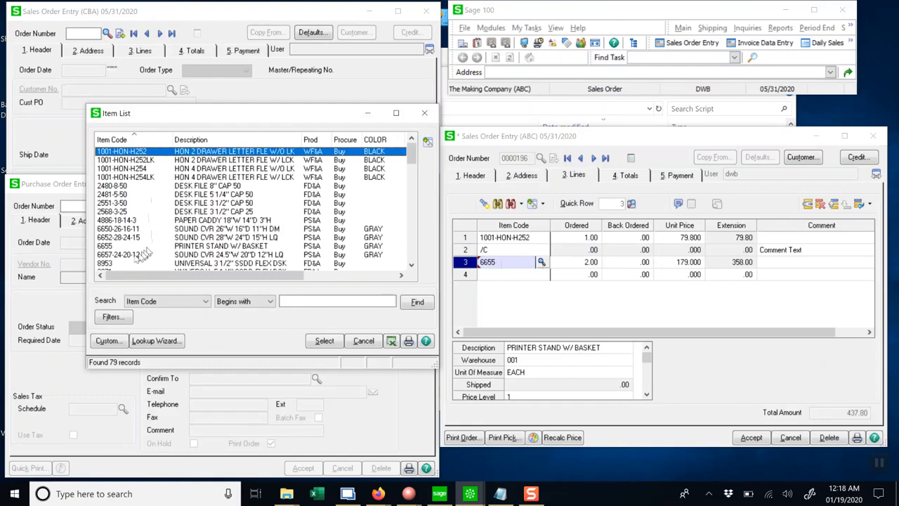
{"action": "double_click", "coordinate": [146, 254]}
{"action": "type", "text": "2"}
{"action": "key", "text": "Tab"}
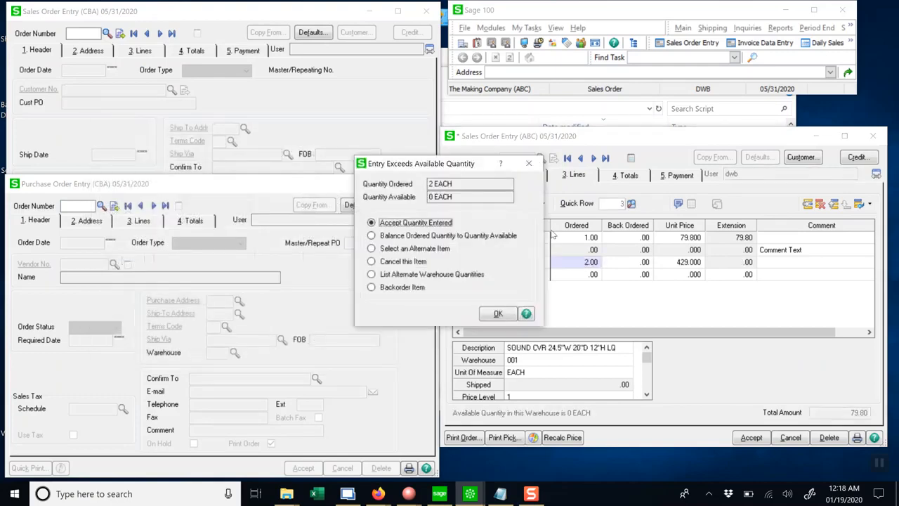
{"action": "left_click", "coordinate": [498, 314]}
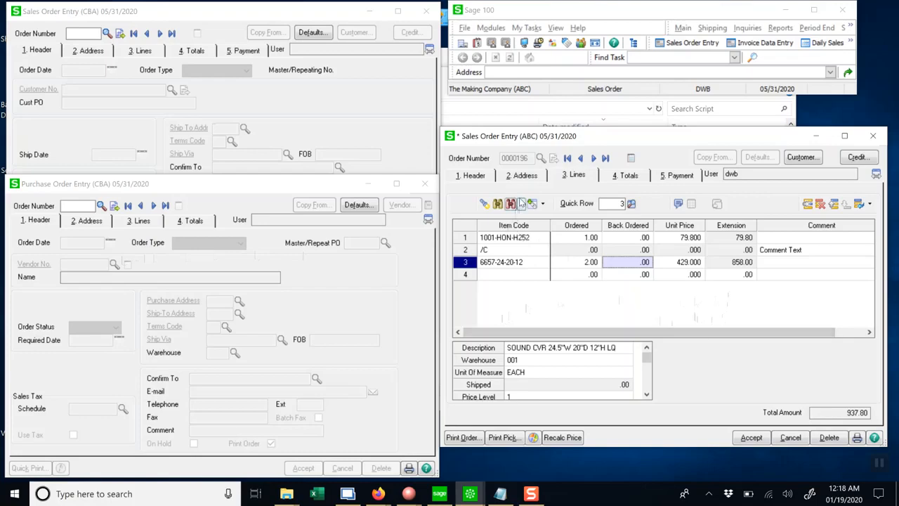
Accept the ABC sales order and recall it again to check its selling-company SO and PO numbers.
{"action": "left_click", "coordinate": [466, 175]}
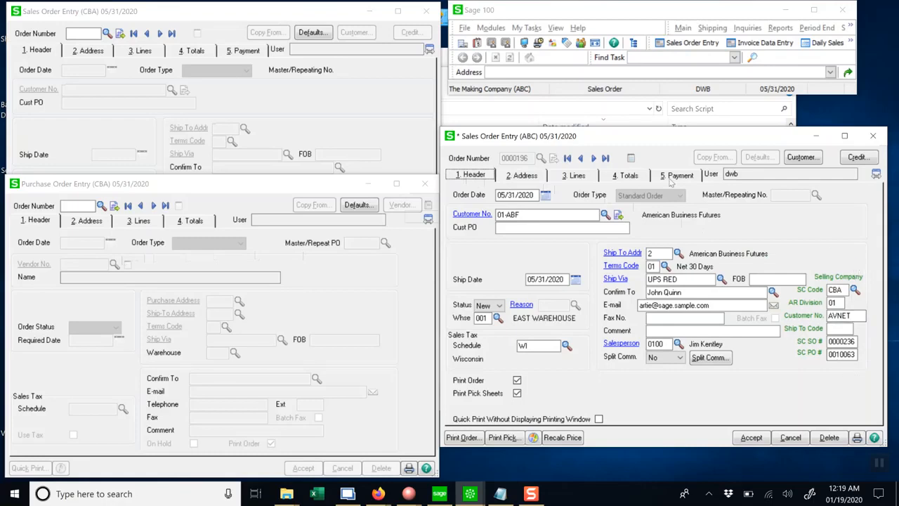
{"action": "left_click", "coordinate": [748, 438]}
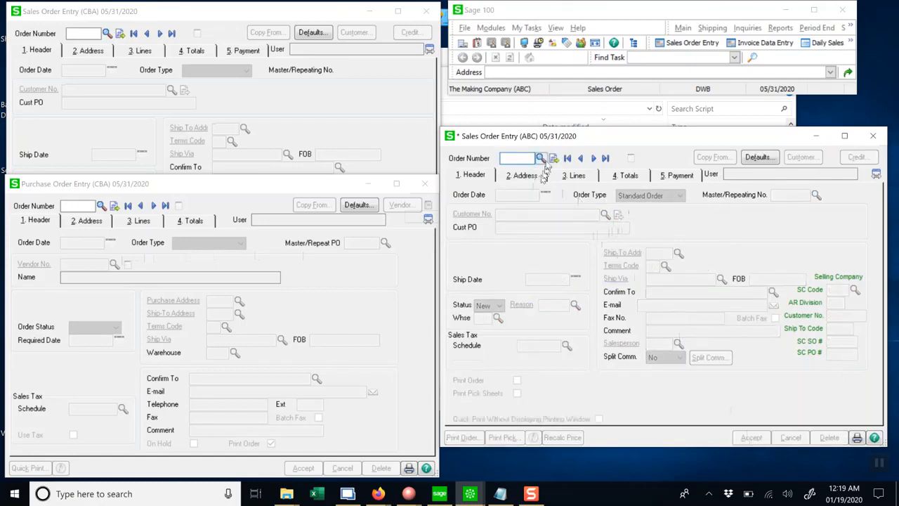
{"action": "left_click", "coordinate": [606, 158]}
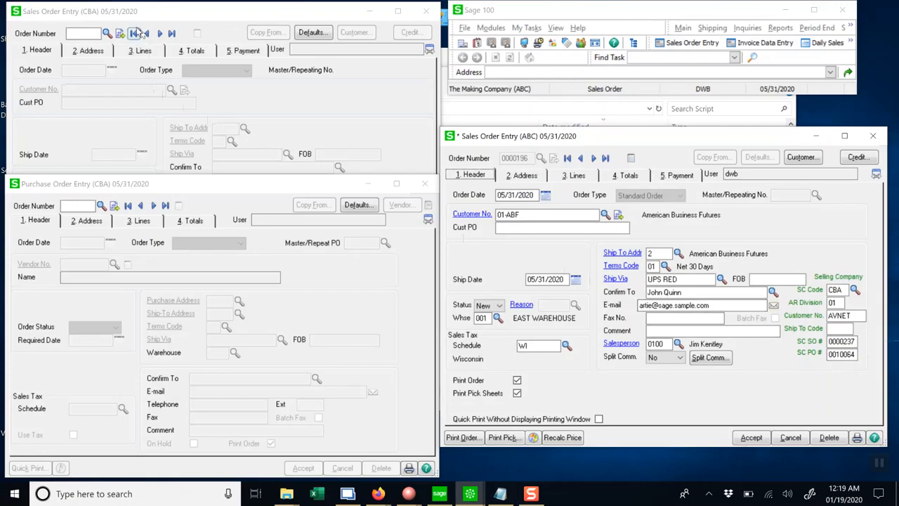
Recall the latest CBA sales order, browse to the previous one, and close it without saving.
{"action": "left_click", "coordinate": [169, 38]}
{"action": "left_click", "coordinate": [170, 35]}
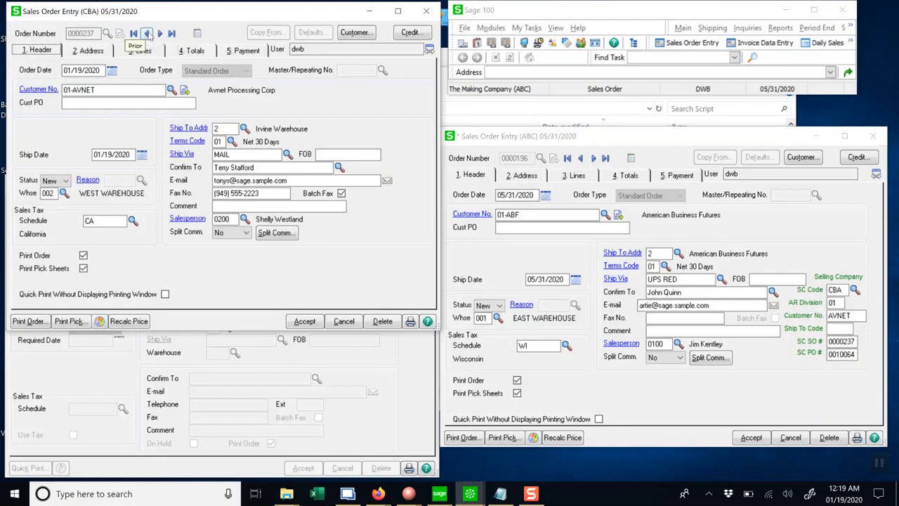
{"action": "left_click", "coordinate": [148, 34]}
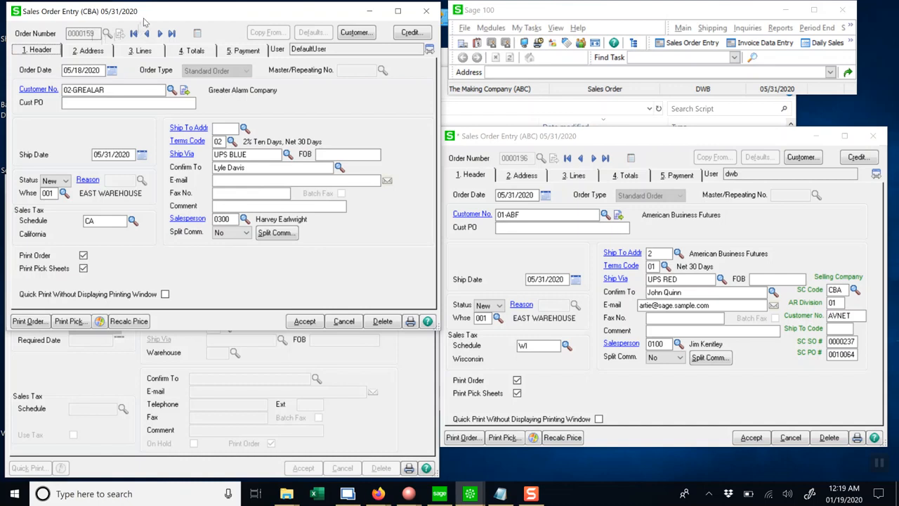
{"action": "left_click", "coordinate": [344, 321]}
{"action": "left_click", "coordinate": [121, 366]}
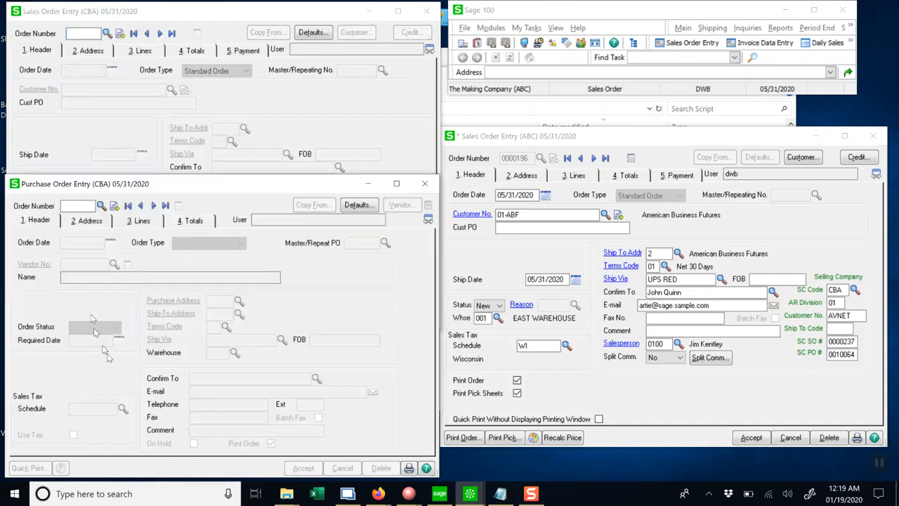
Recall the latest CBA purchase order, browse to the previous one, and close it without saving.
{"action": "left_click", "coordinate": [165, 205]}
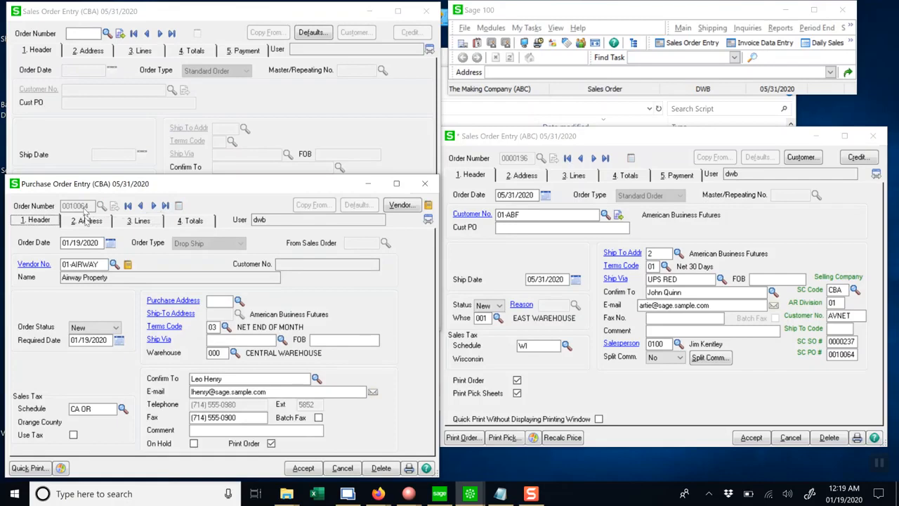
{"action": "left_click", "coordinate": [141, 205]}
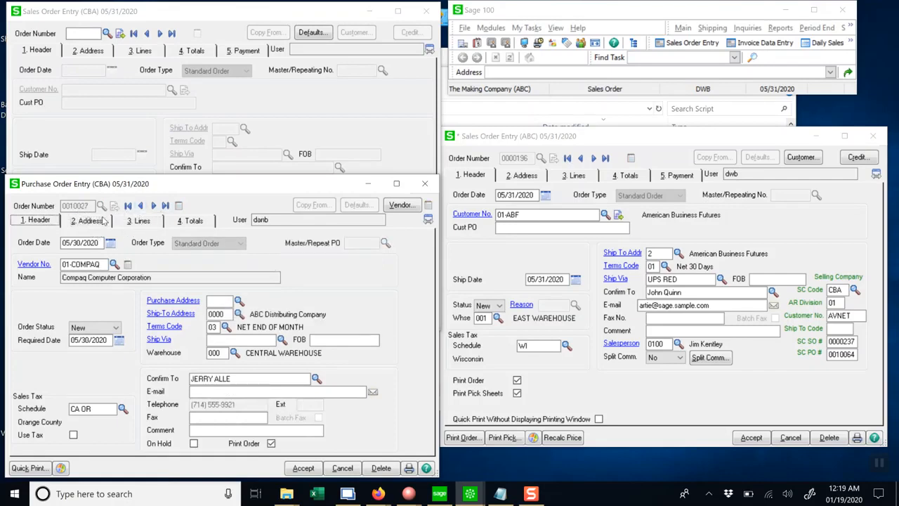
{"action": "left_click", "coordinate": [342, 468]}
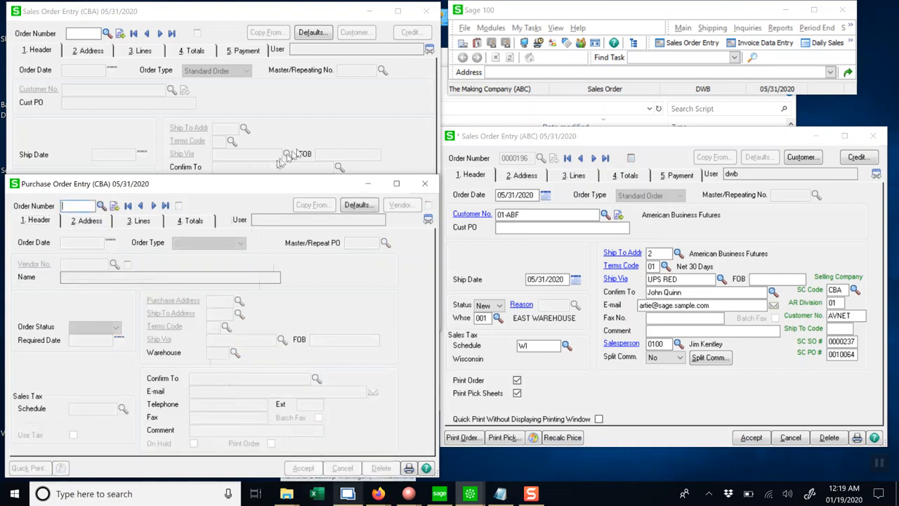
{"action": "left_click", "coordinate": [362, 124]}
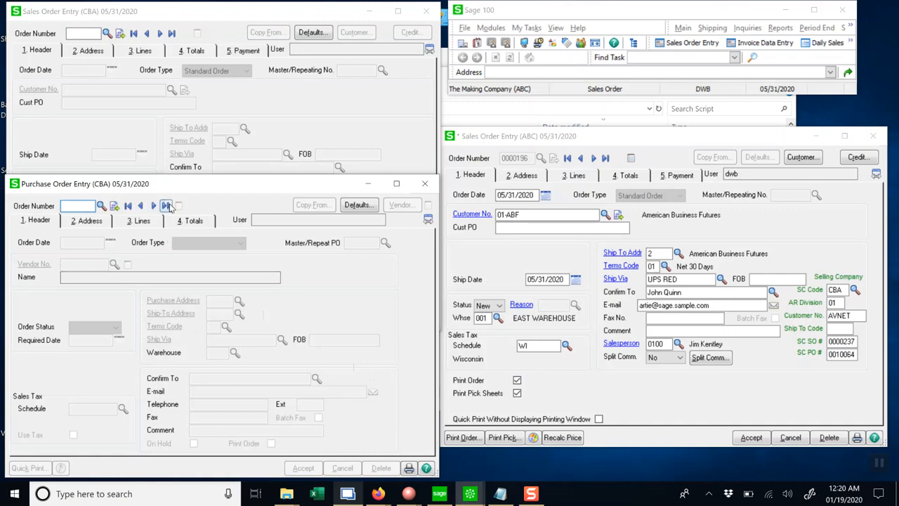
Recall the latest CBA purchase order and set unit costs to 1 on line 1 and 2 on line 2, then accept it.
{"action": "left_click", "coordinate": [166, 206]}
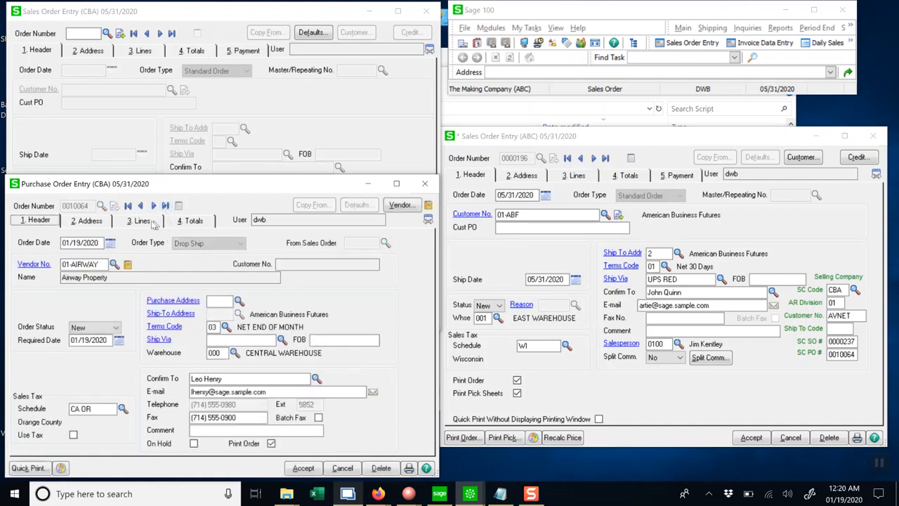
{"action": "left_click", "coordinate": [144, 222]}
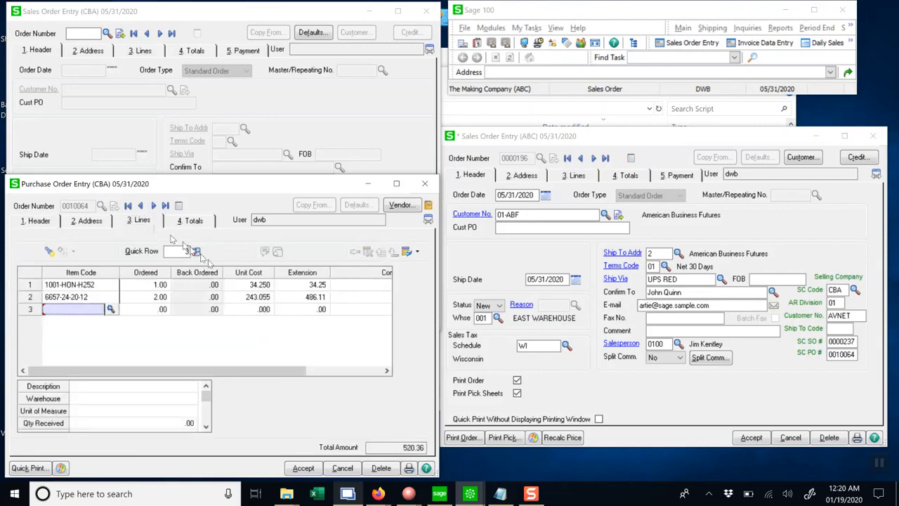
{"action": "left_click", "coordinate": [249, 285]}
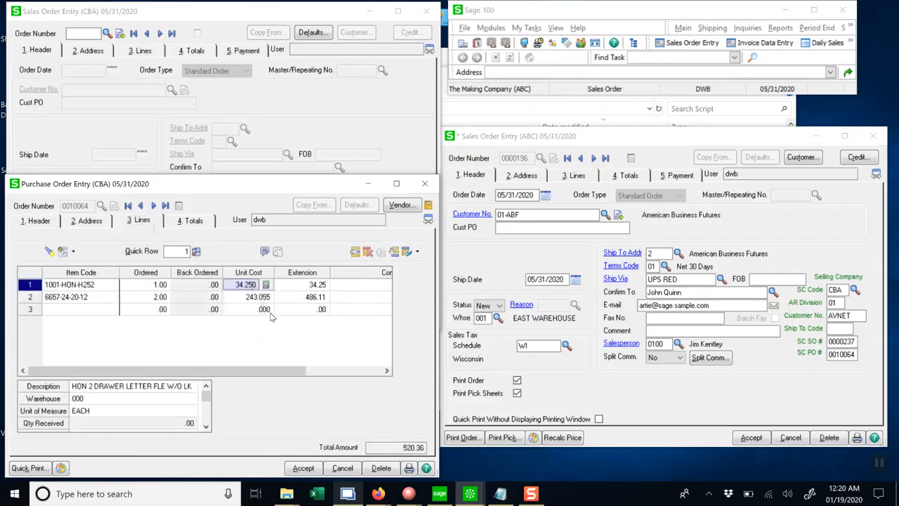
{"action": "type", "text": "1"}
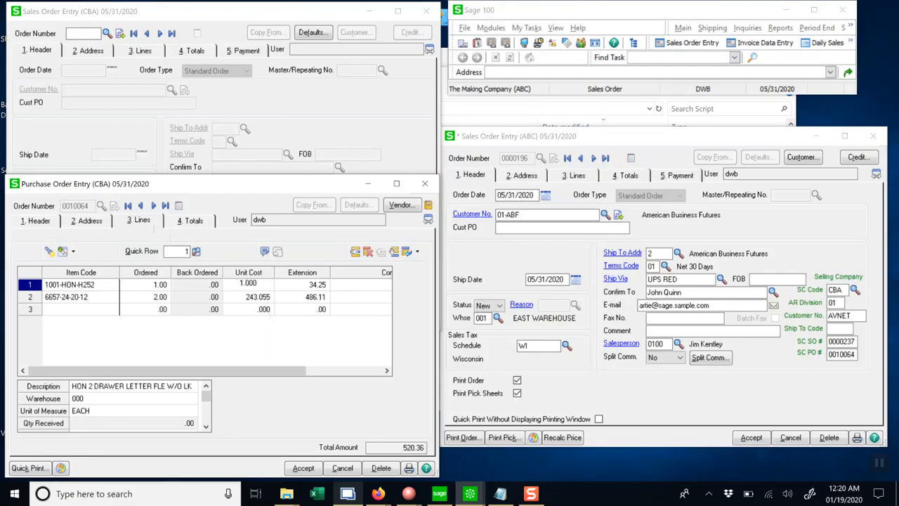
{"action": "key", "text": "Down"}
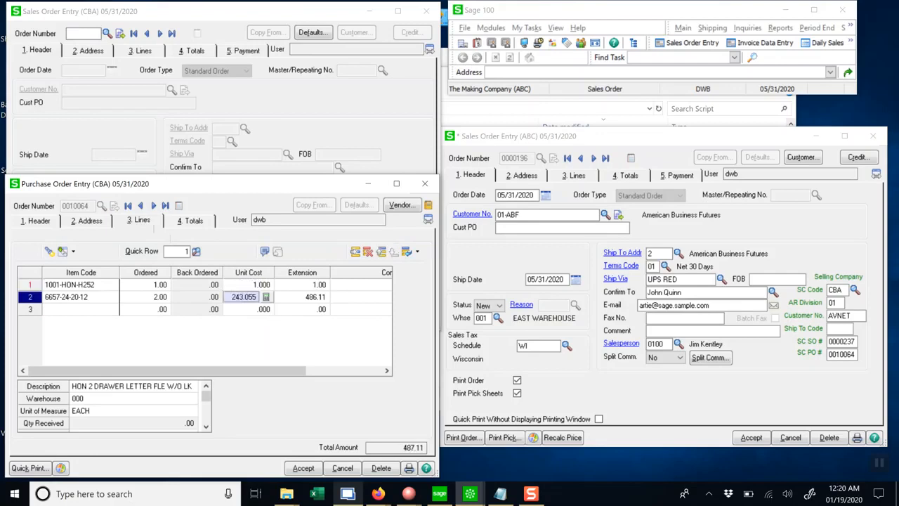
{"action": "type", "text": ".002"}
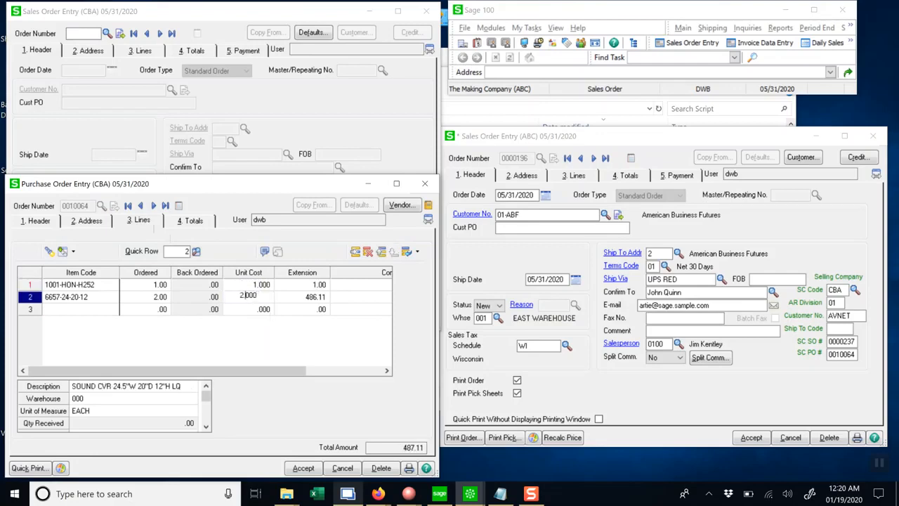
{"action": "key", "text": "Down"}
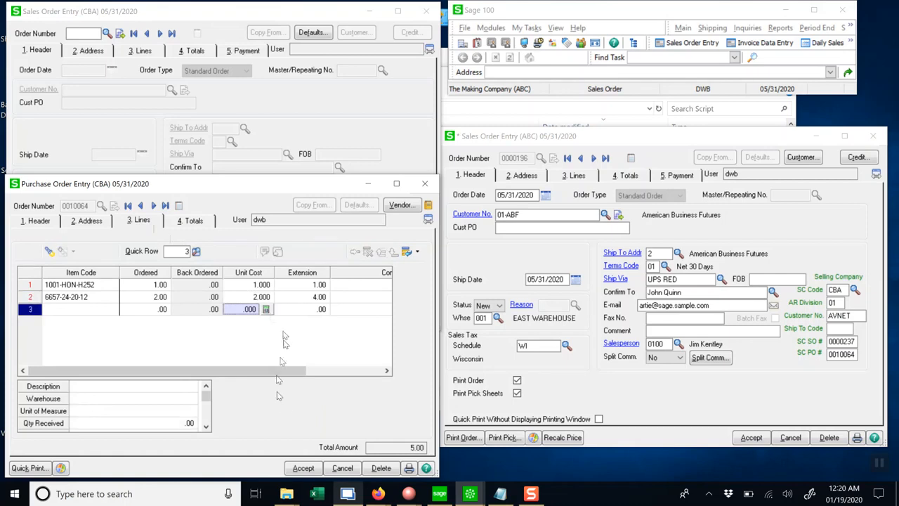
{"action": "left_click", "coordinate": [303, 469]}
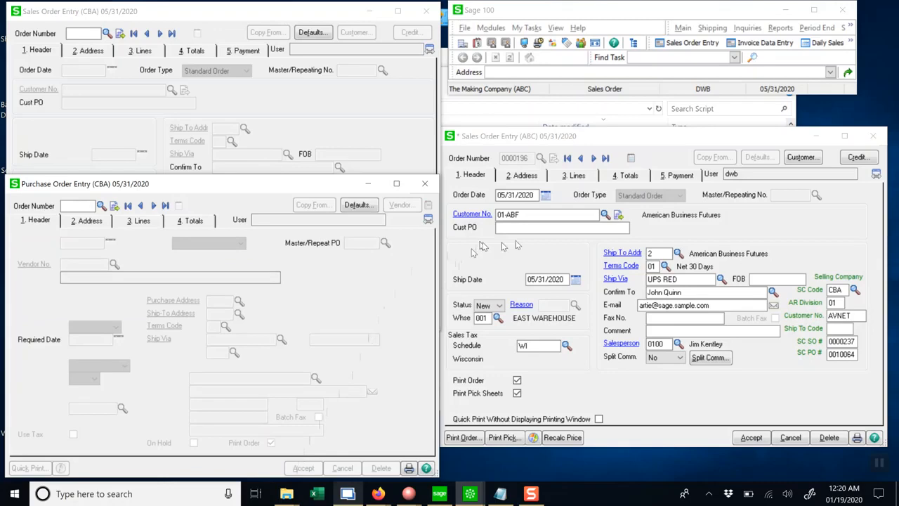
Close the ABC sales order without saving.
{"action": "left_click", "coordinate": [652, 141]}
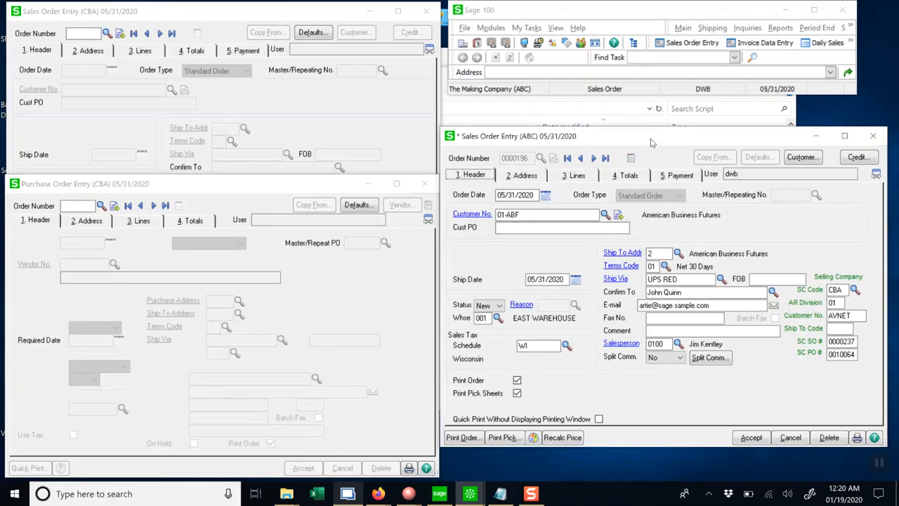
{"action": "left_click_drag", "start_coordinate": [652, 143], "coordinate": [652, 114]}
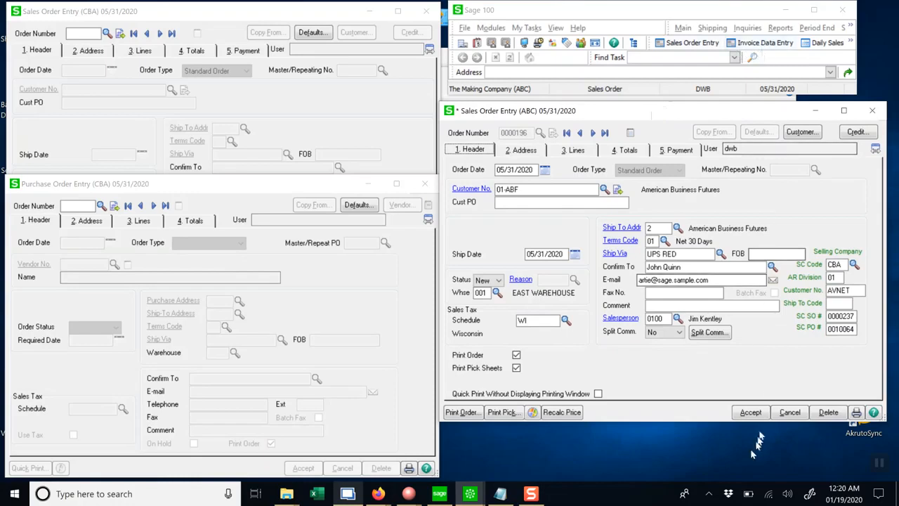
{"action": "left_click", "coordinate": [778, 414]}
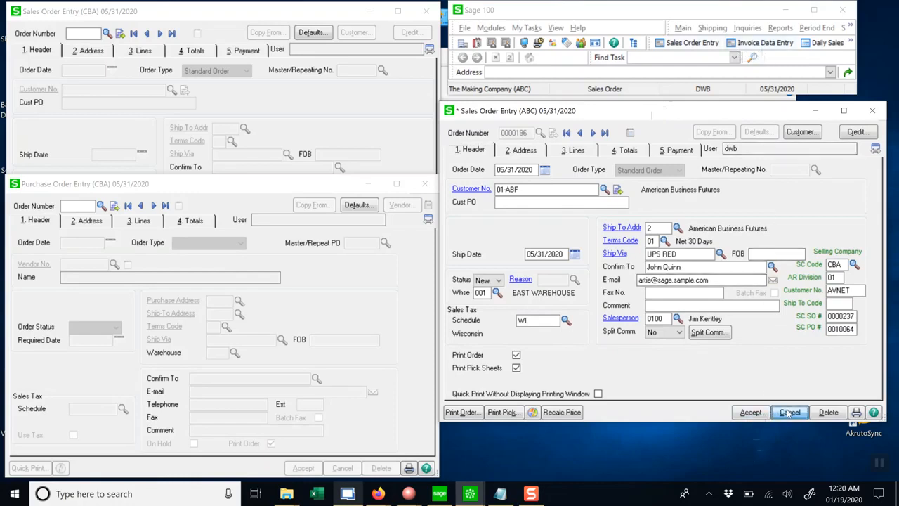
Open S/O Invoice Data Entry, start the next invoice, and ship the complete ABC sales order 0000196.
{"action": "left_click", "coordinate": [776, 45]}
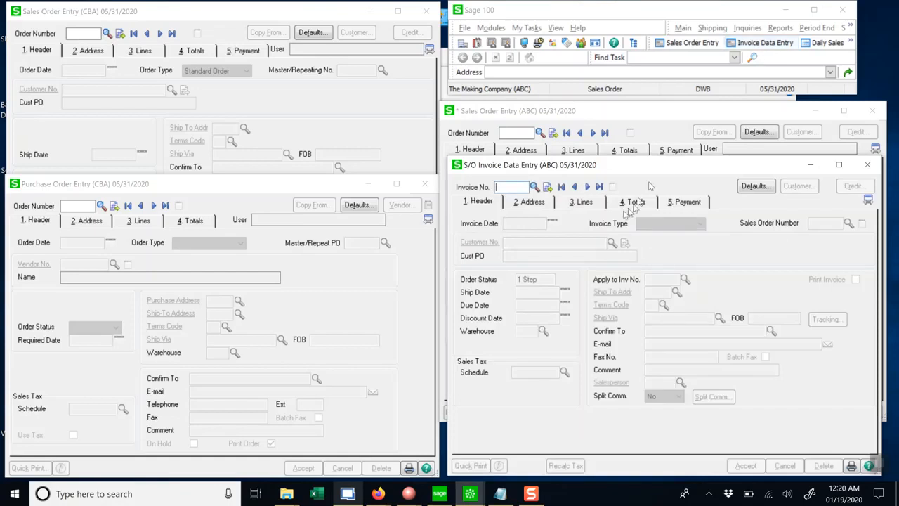
{"action": "left_click", "coordinate": [548, 187]}
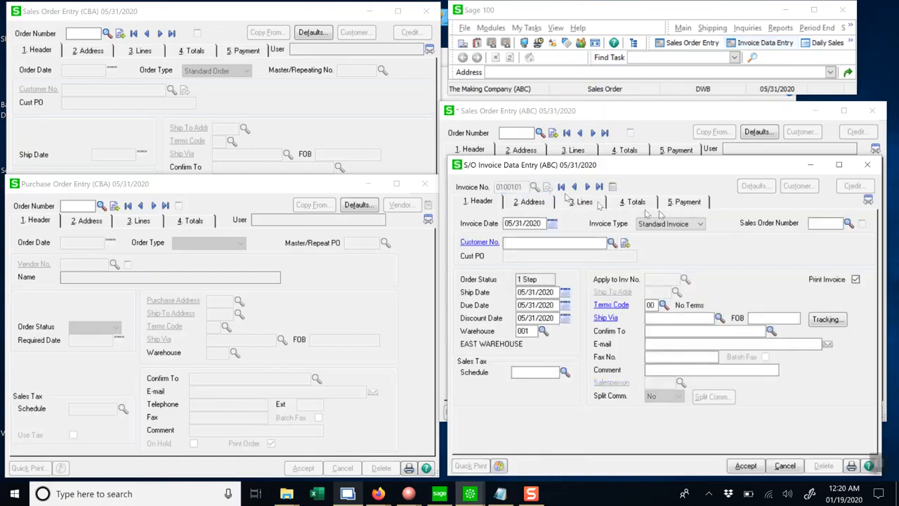
{"action": "left_click", "coordinate": [849, 223]}
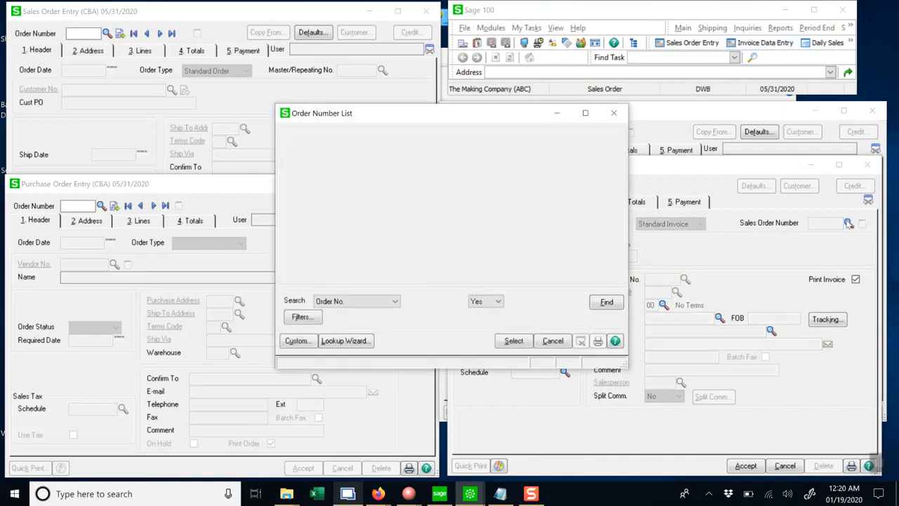
{"action": "double_click", "coordinate": [308, 238]}
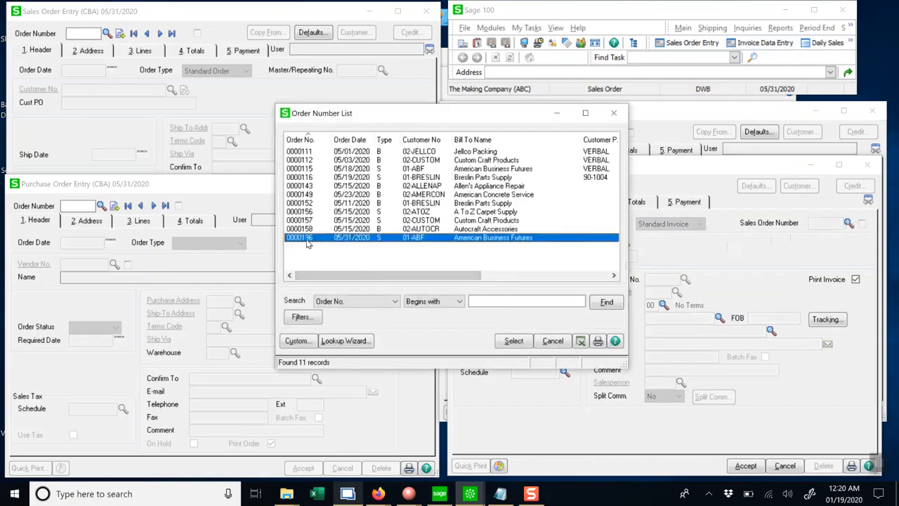
{"action": "left_click", "coordinate": [582, 203]}
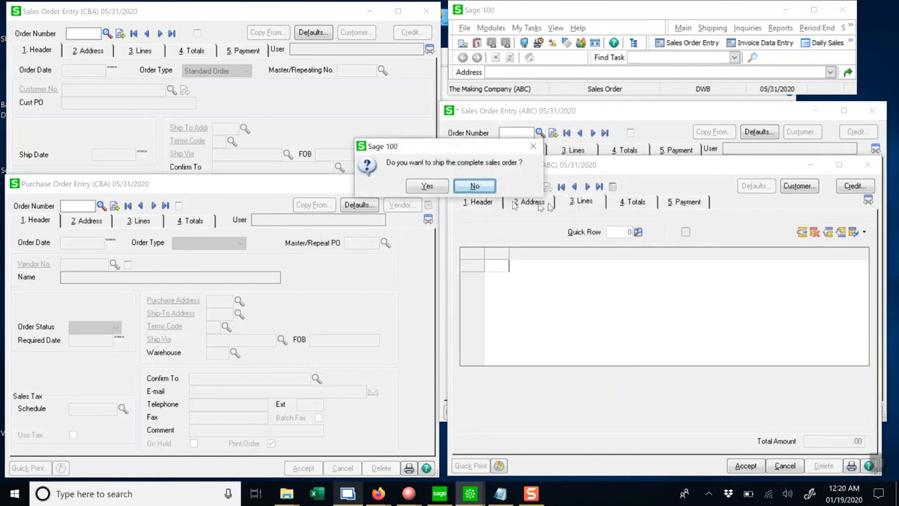
{"action": "left_click", "coordinate": [427, 186]}
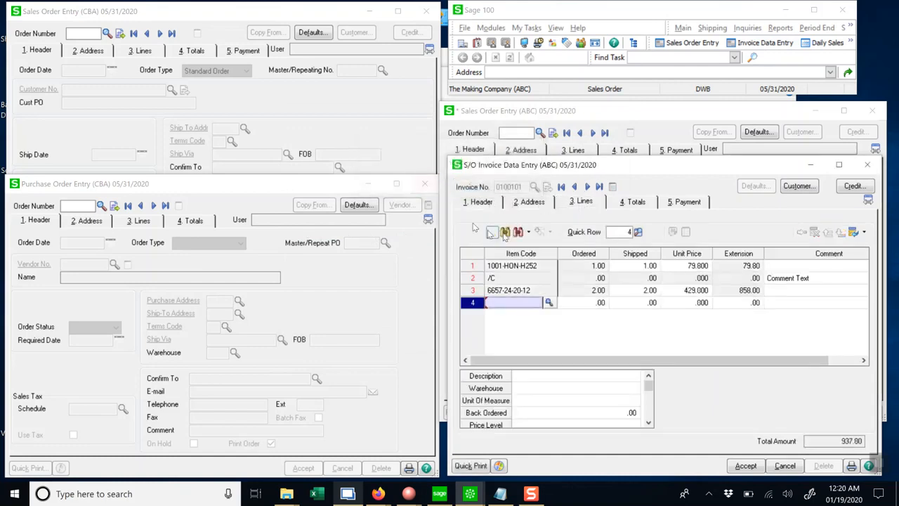
Review the invoice totals, accept the invoice, and close Invoice Data Entry.
{"action": "left_click", "coordinate": [630, 203]}
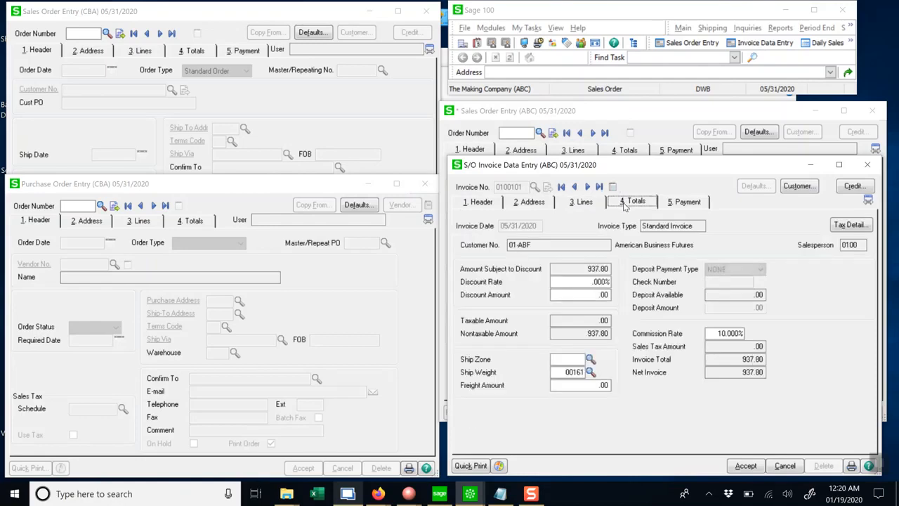
{"action": "left_click", "coordinate": [746, 467]}
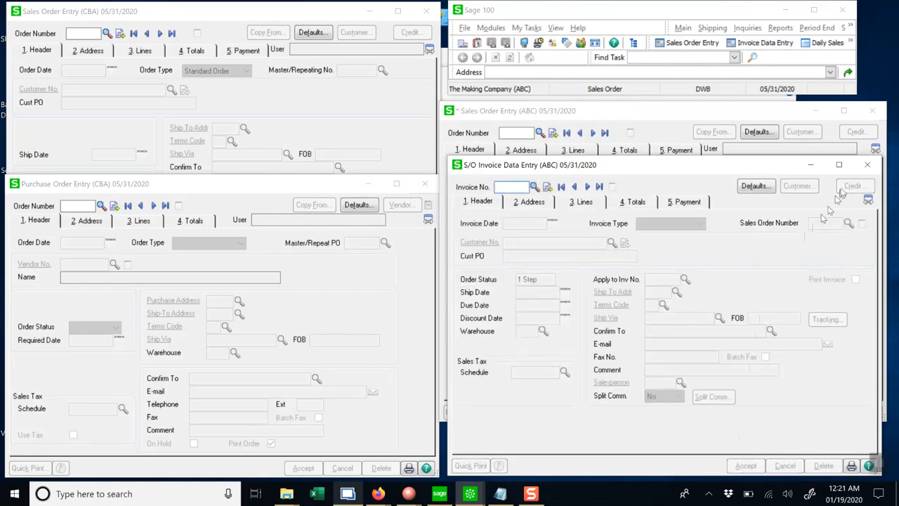
{"action": "left_click", "coordinate": [866, 166]}
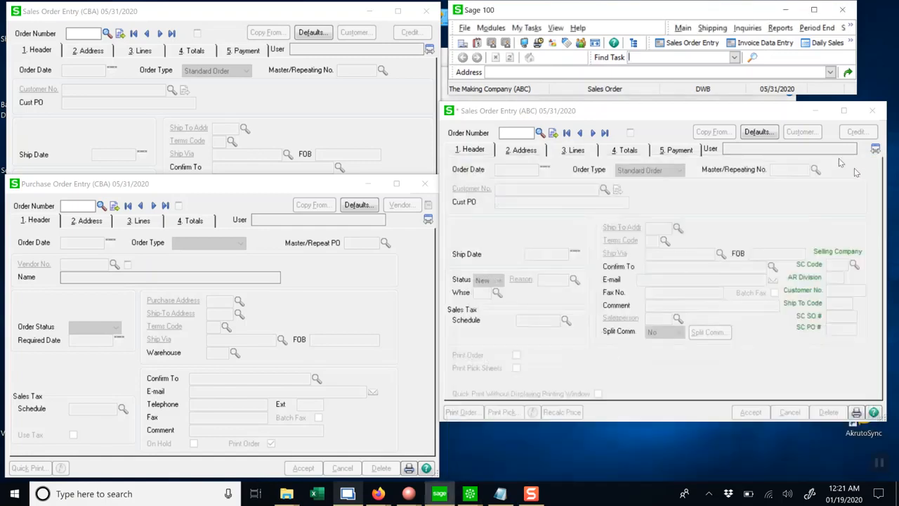
Print and update the Daily Sales Order Sales Journal, declining to print the Gross Profit Journal, and acknowledge the update.
{"action": "left_click", "coordinate": [827, 44]}
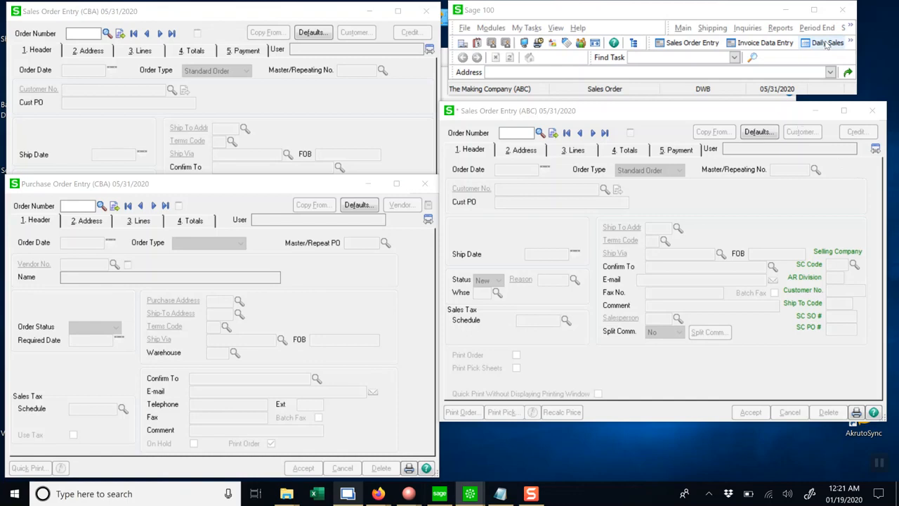
{"action": "left_click", "coordinate": [777, 382]}
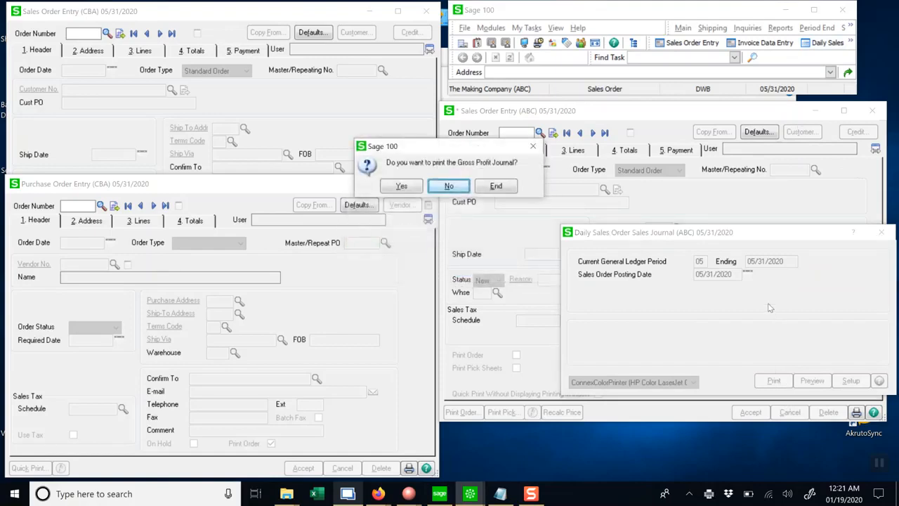
{"action": "left_click", "coordinate": [442, 188]}
{"action": "left_click", "coordinate": [448, 187]}
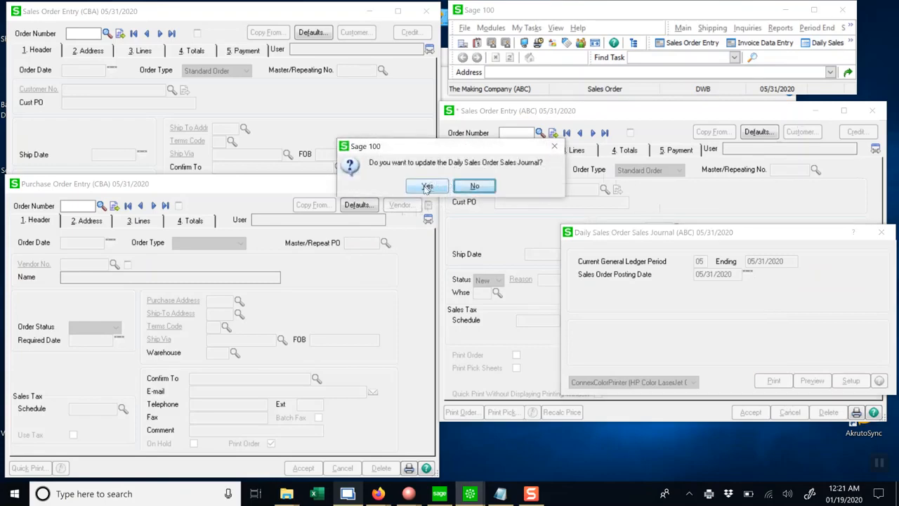
{"action": "left_click", "coordinate": [428, 186]}
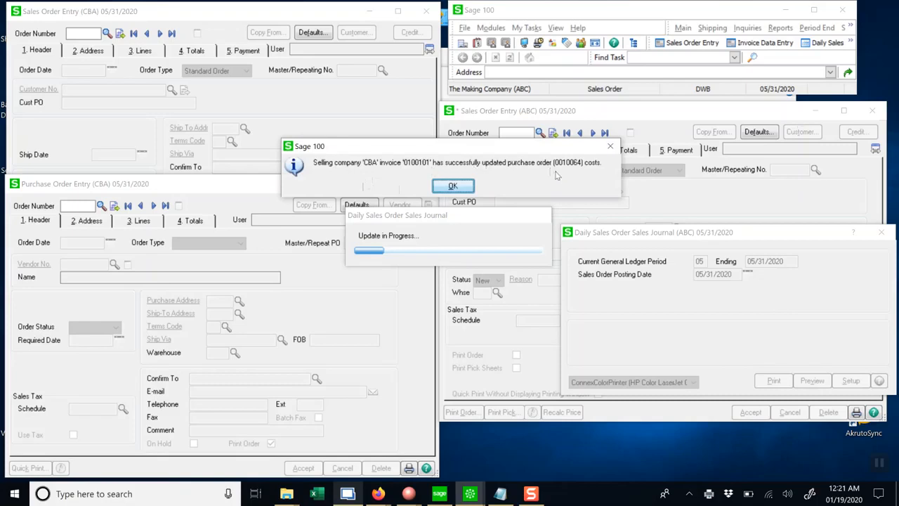
{"action": "left_click", "coordinate": [466, 187]}
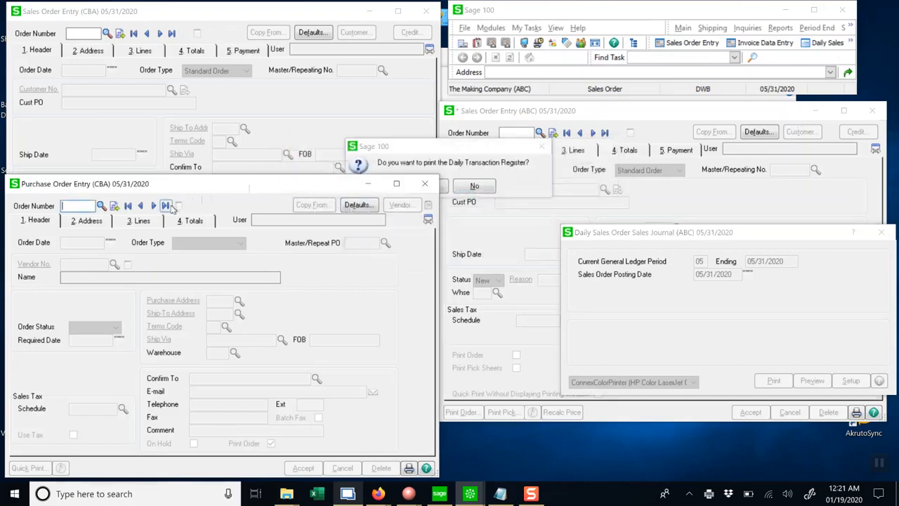
Recall the latest CBA purchase order and review the unit costs on its lines.
{"action": "left_click", "coordinate": [166, 205]}
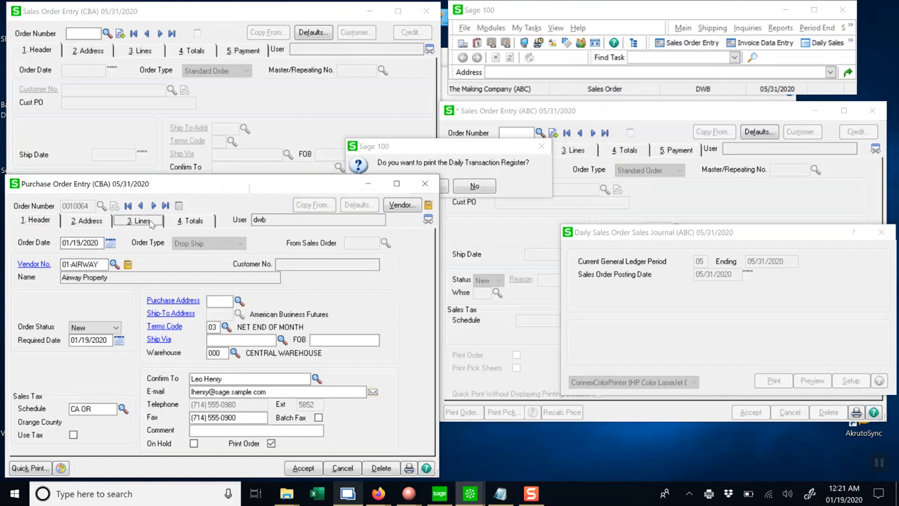
{"action": "left_click", "coordinate": [142, 220]}
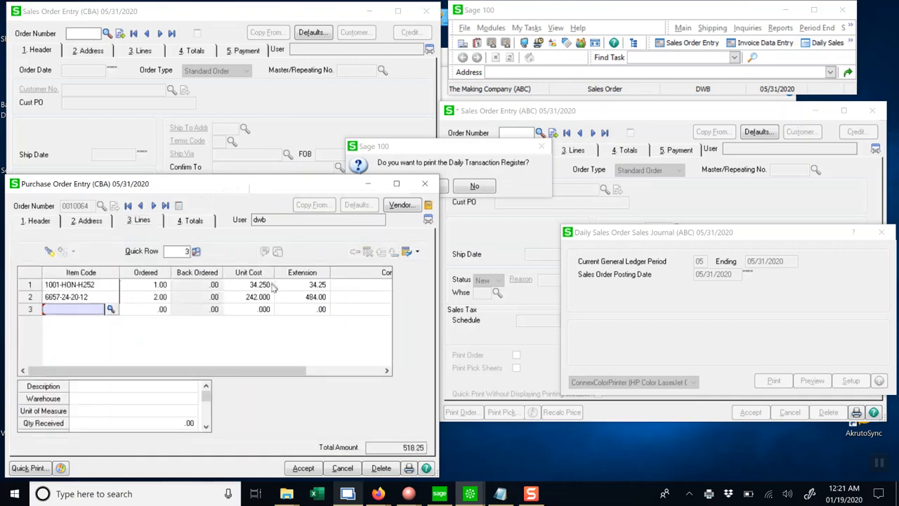
{"action": "left_click", "coordinate": [272, 284]}
{"action": "left_click", "coordinate": [260, 297]}
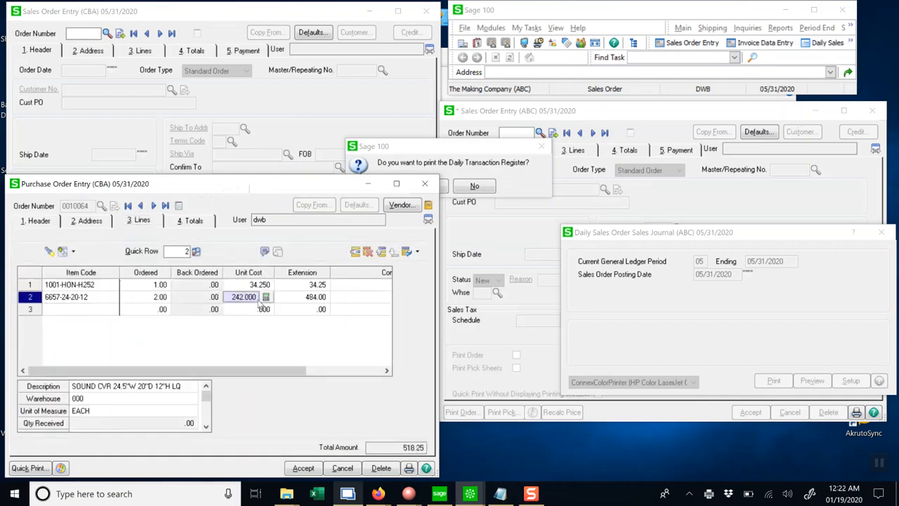